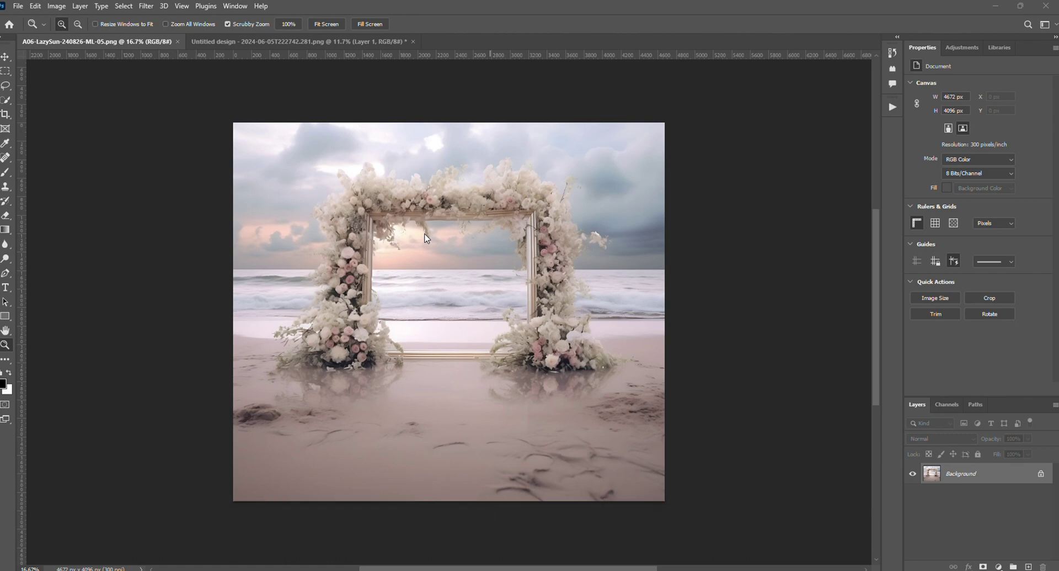
# Switch between the beach arch backdrop and the Untitled design cutout, ending on the cutout
pyautogui.click(334, 44)
pyautogui.click(147, 43)
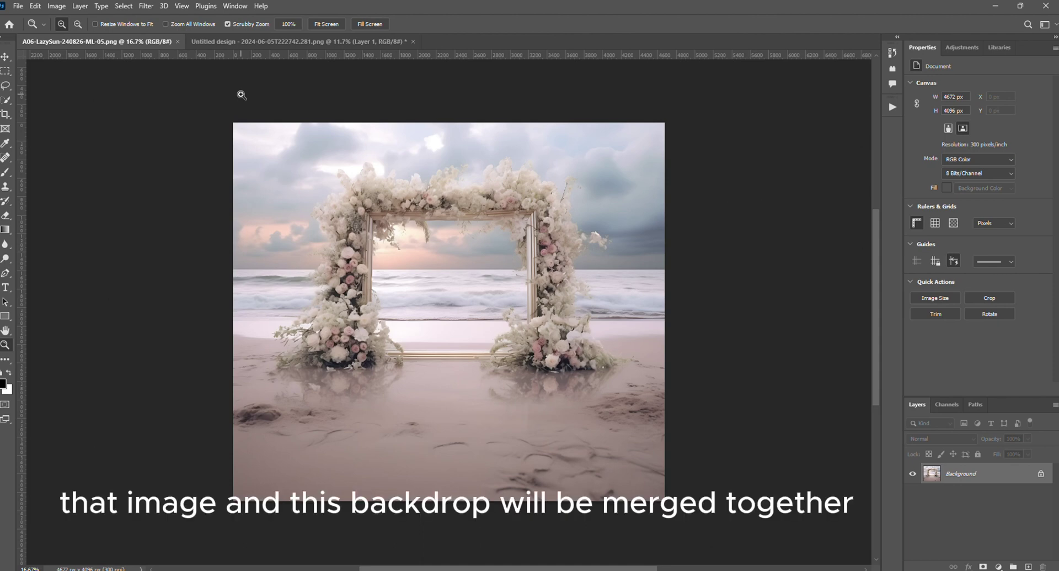
pyautogui.click(274, 38)
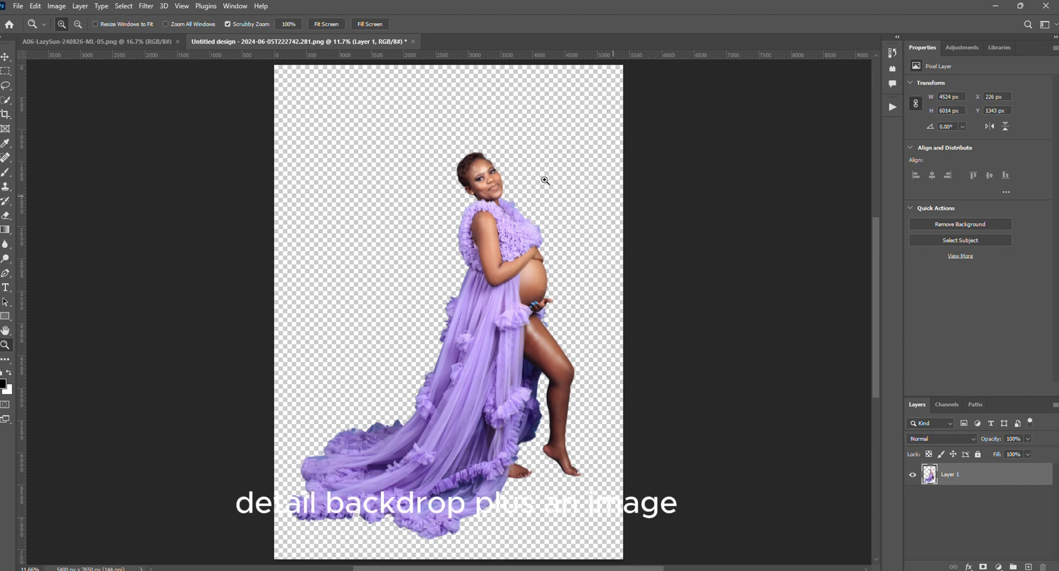
pyautogui.click(147, 42)
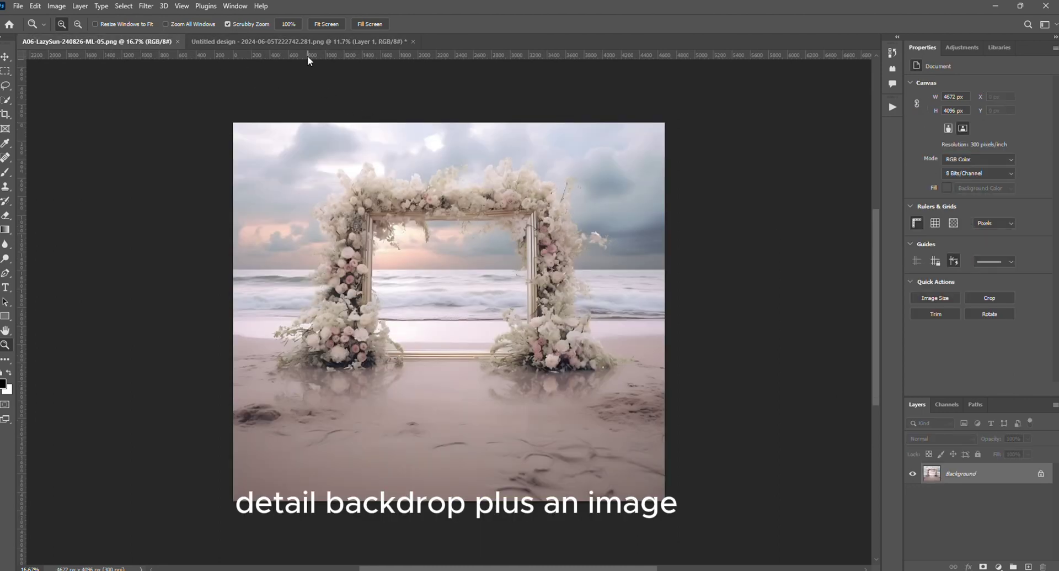
pyautogui.click(309, 42)
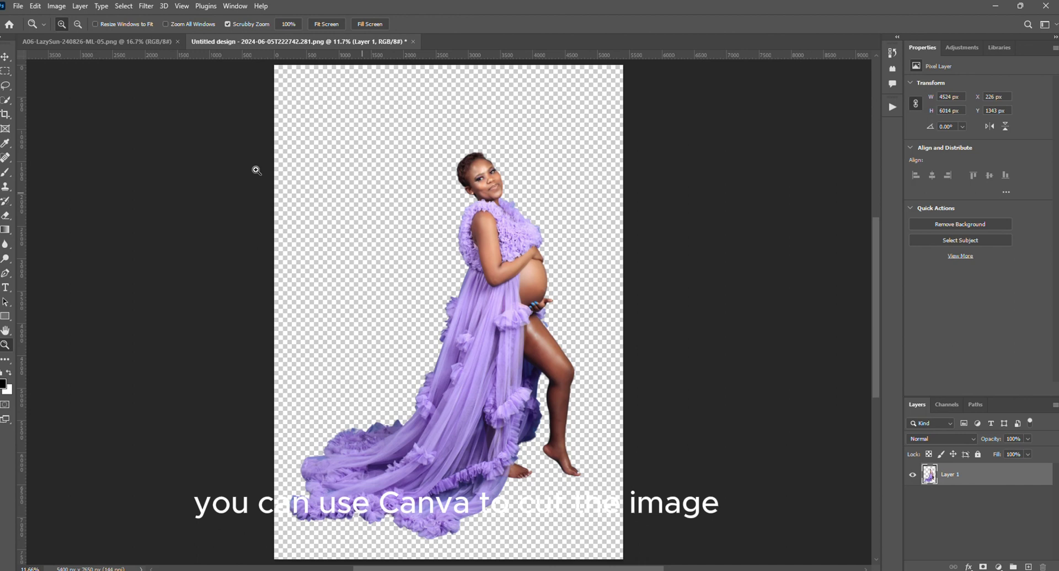
pyautogui.click(144, 43)
pyautogui.click(230, 42)
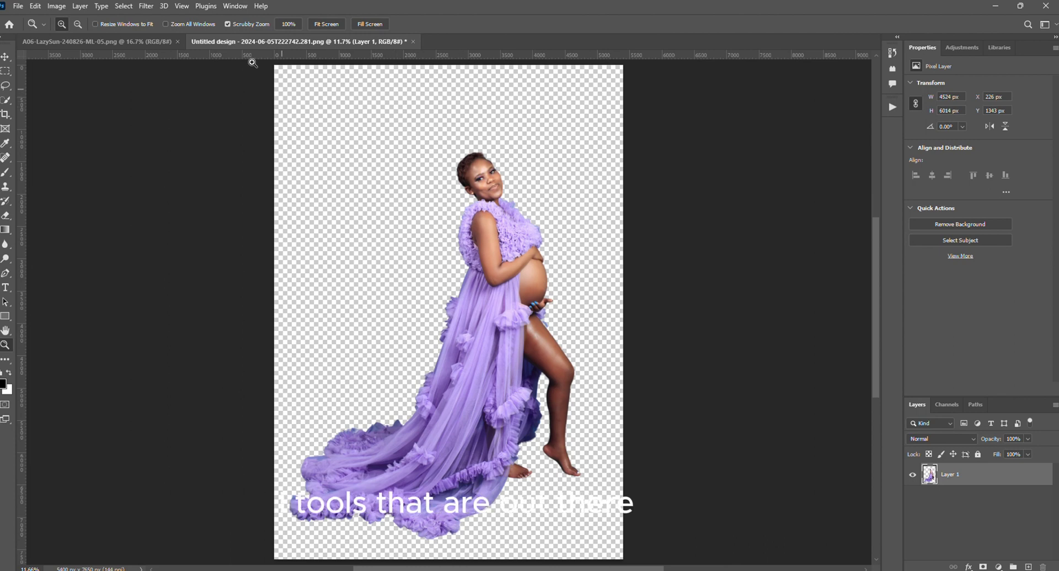
pyautogui.click(163, 43)
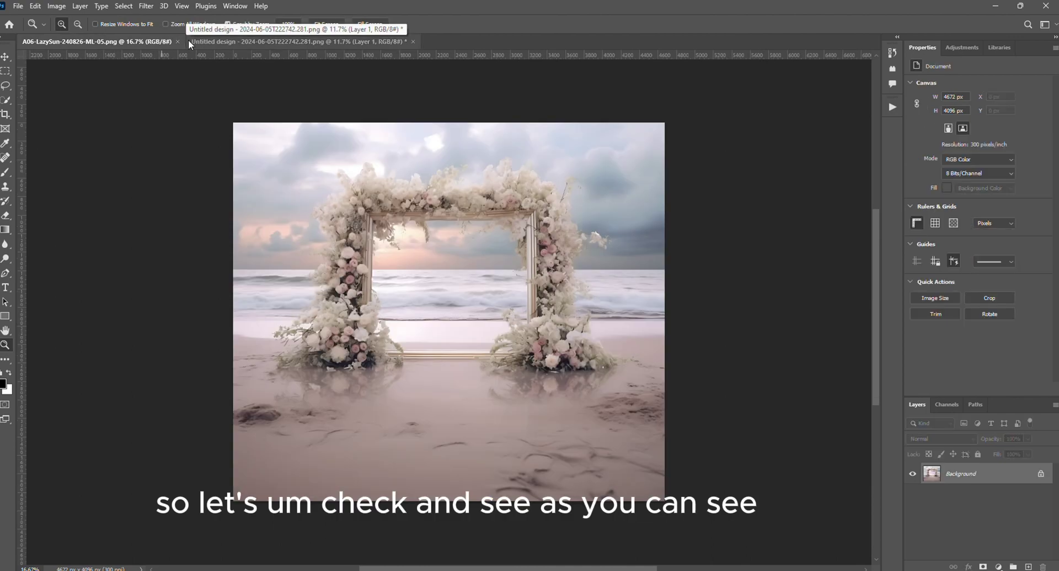
pyautogui.click(220, 42)
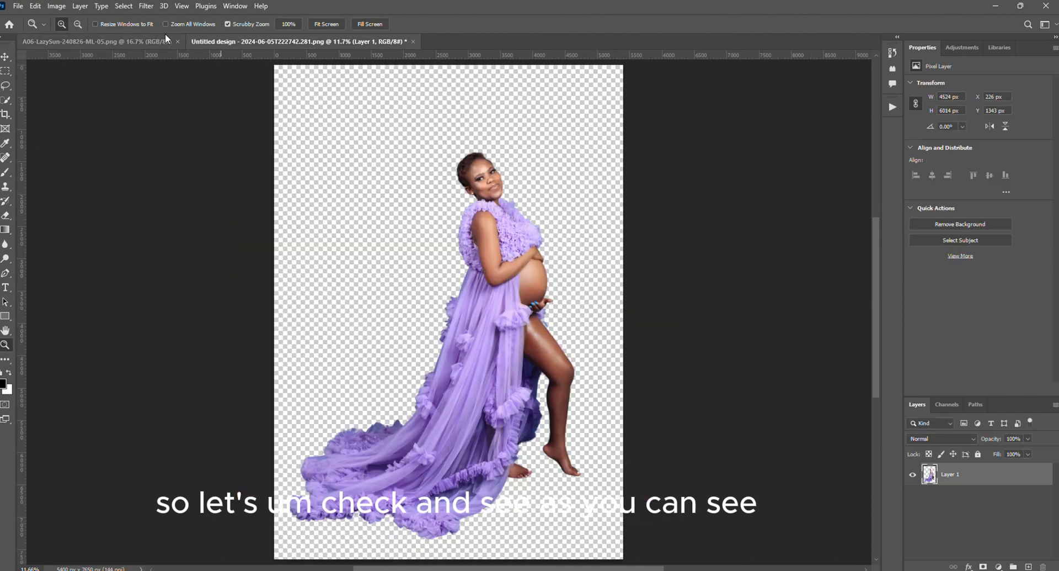
pyautogui.click(165, 36)
pyautogui.click(215, 41)
pyautogui.click(166, 40)
pyautogui.click(210, 40)
pyautogui.click(150, 39)
pyautogui.click(211, 41)
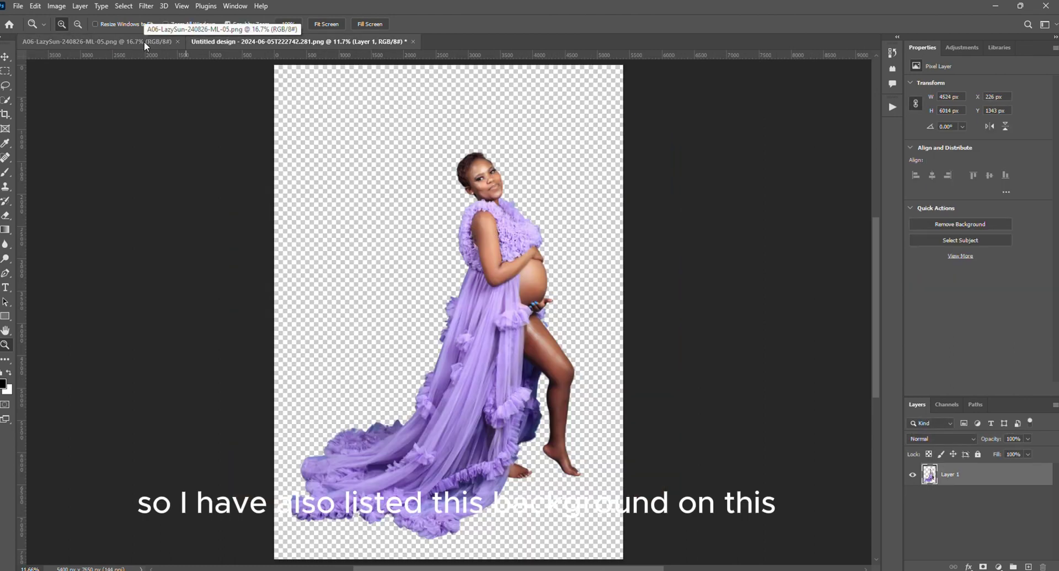
pyautogui.click(173, 38)
pyautogui.click(203, 42)
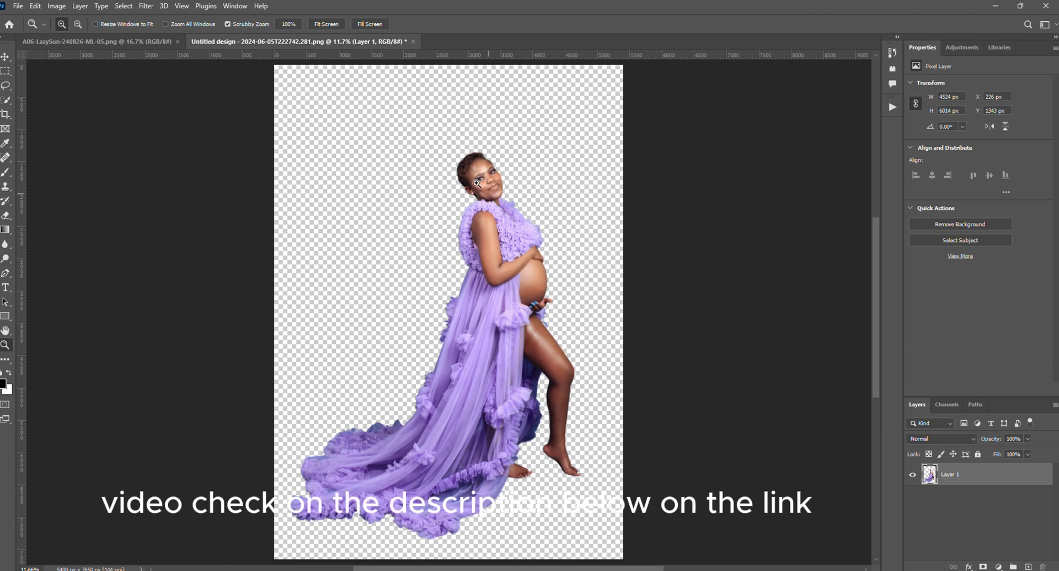
pyautogui.click(154, 41)
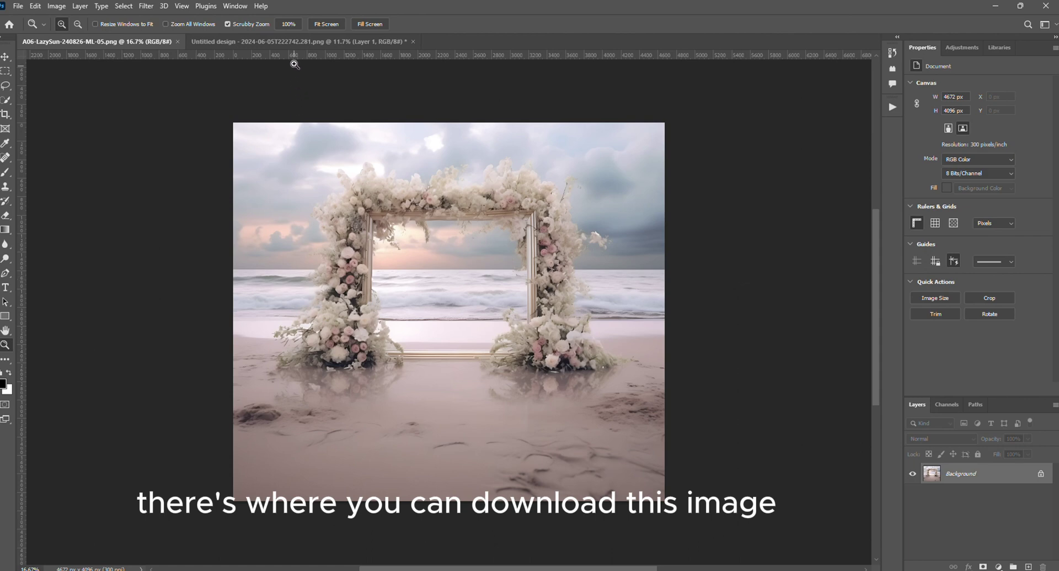
pyautogui.click(299, 44)
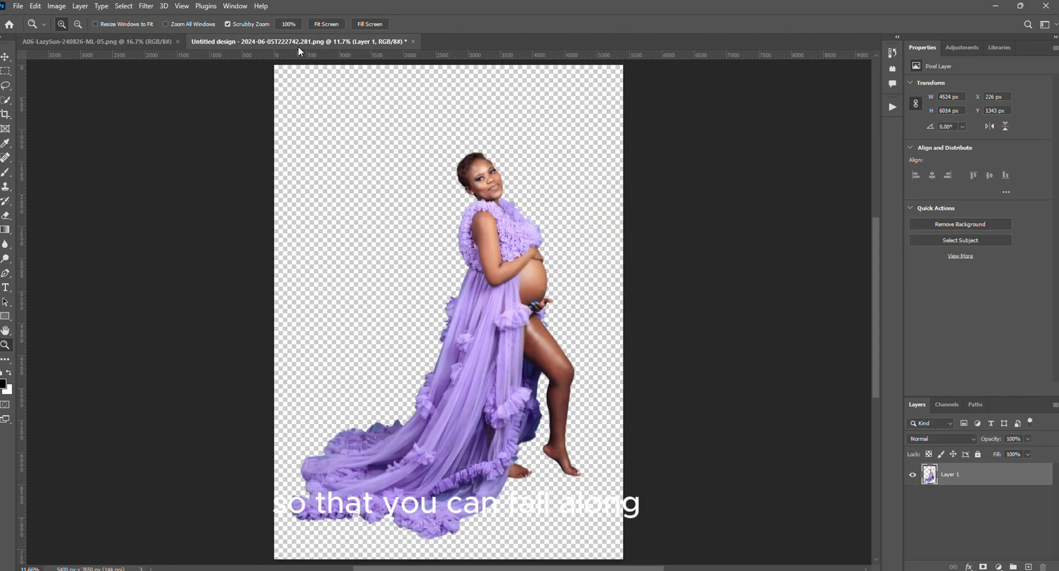
# Convert Layer 1 to a smart object and drop it onto the A06-LazySun beach backdrop
pyautogui.rightClick(950, 478)
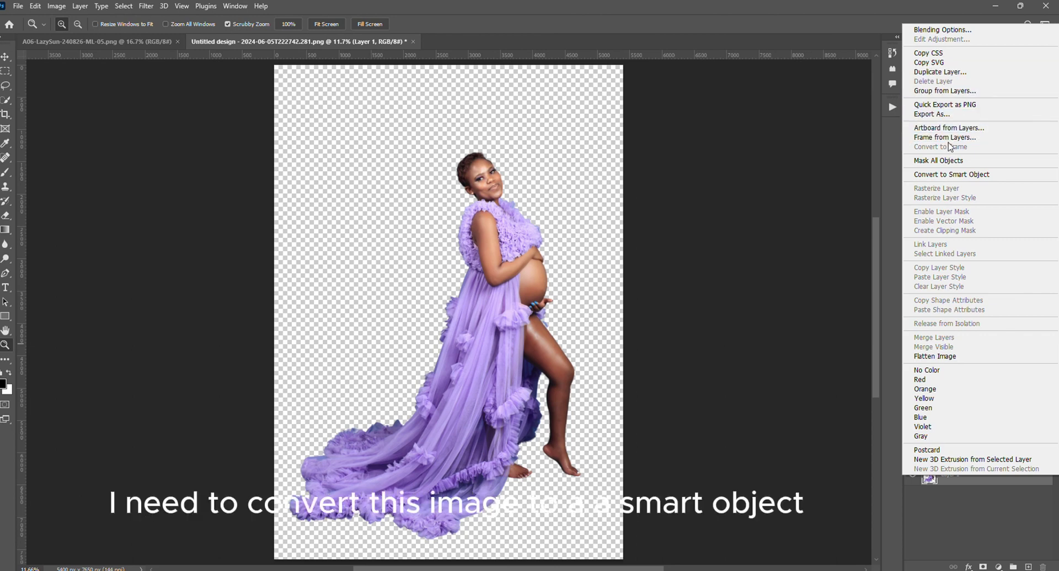
pyautogui.click(952, 175)
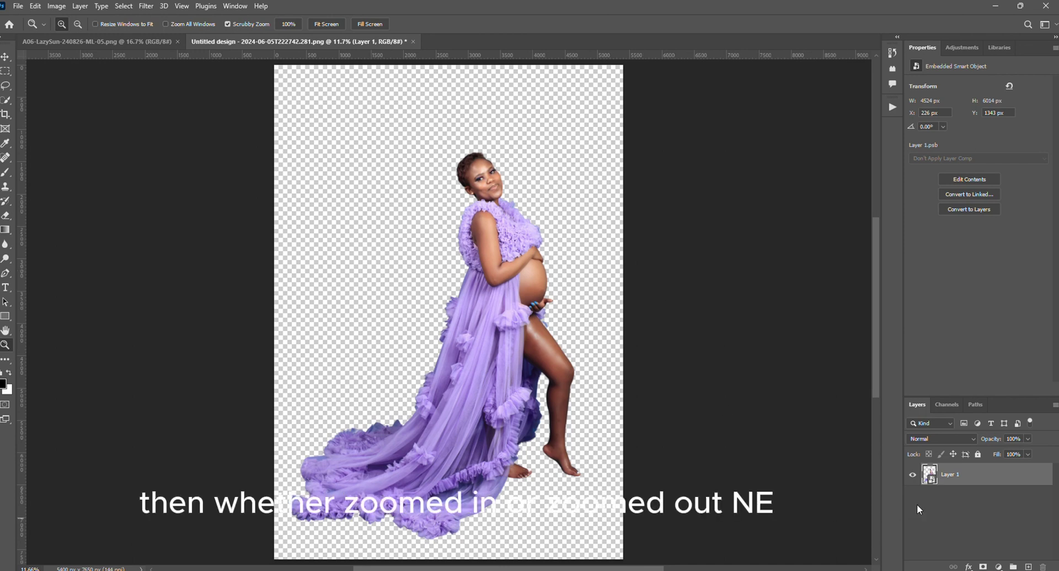
pyautogui.moveTo(935, 486); pyautogui.dragTo(405, 295)
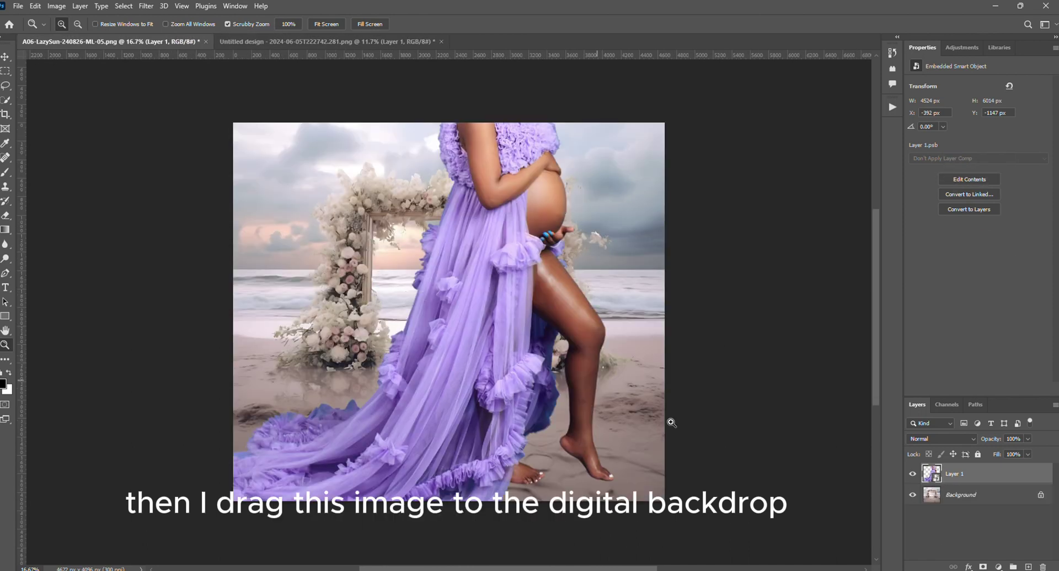
# Free-transform the woman, shrinking her and moving her up into the floral arch
pyautogui.hotkey('ctrl', 't')
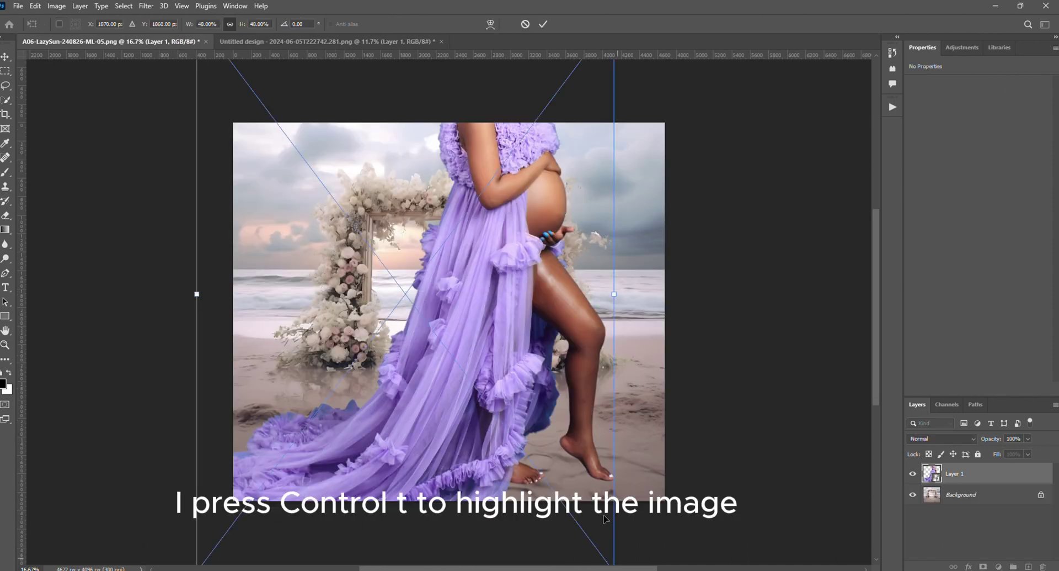
pyautogui.scroll(1, 571, 303)
pyautogui.scroll(1, 571, 303)
pyautogui.moveTo(614, 94); pyautogui.dragTo(543, 323)
pyautogui.moveTo(419, 377); pyautogui.dragTo(434, 408)
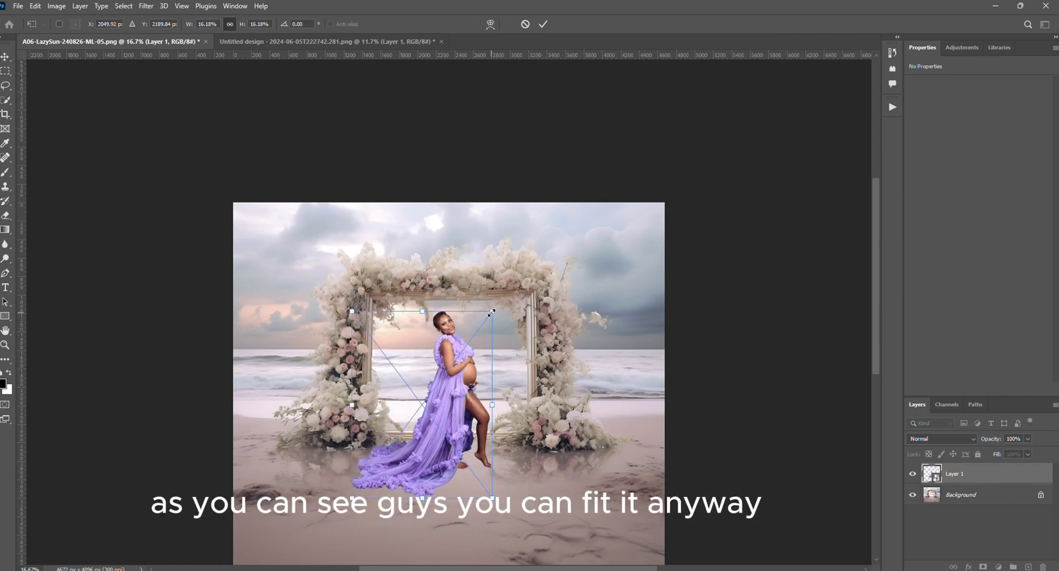
pyautogui.moveTo(492, 312)
pyautogui.mouseDown()
pyautogui.moveTo(504, 303)
pyautogui.moveTo(502, 317)
pyautogui.mouseUp()
pyautogui.moveTo(469, 365)
pyautogui.mouseDown()
pyautogui.moveTo(501, 234)
pyautogui.moveTo(501, 300)
pyautogui.moveTo(470, 356)
pyautogui.mouseUp()
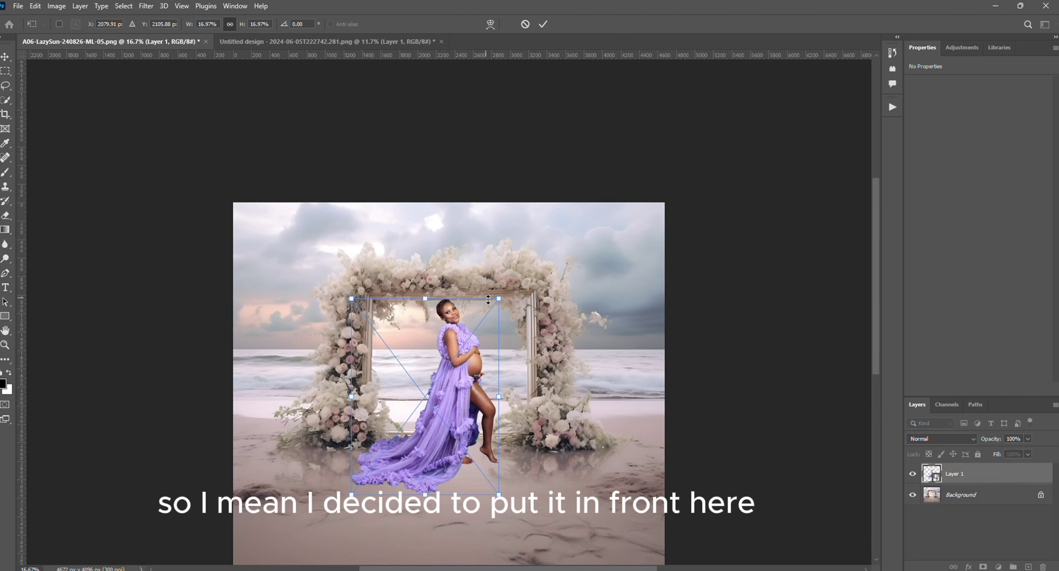
# Fine-tune her size to 1545 × 2053 px and her position on the sand, then commit
pyautogui.moveTo(488, 299); pyautogui.dragTo(497, 306)
pyautogui.moveTo(468, 340); pyautogui.dragTo(442, 346)
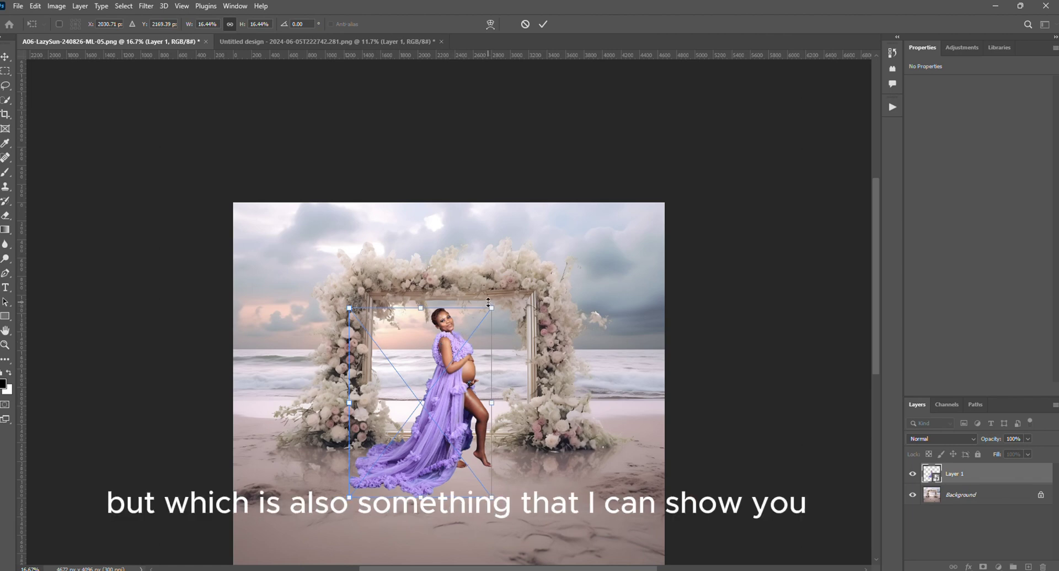
pyautogui.moveTo(489, 302); pyautogui.dragTo(464, 351)
pyautogui.moveTo(458, 457); pyautogui.dragTo(467, 435)
pyautogui.moveTo(486, 327); pyautogui.dragTo(471, 359)
pyautogui.moveTo(491, 311); pyautogui.dragTo(501, 308)
pyautogui.moveTo(485, 352); pyautogui.dragTo(482, 356)
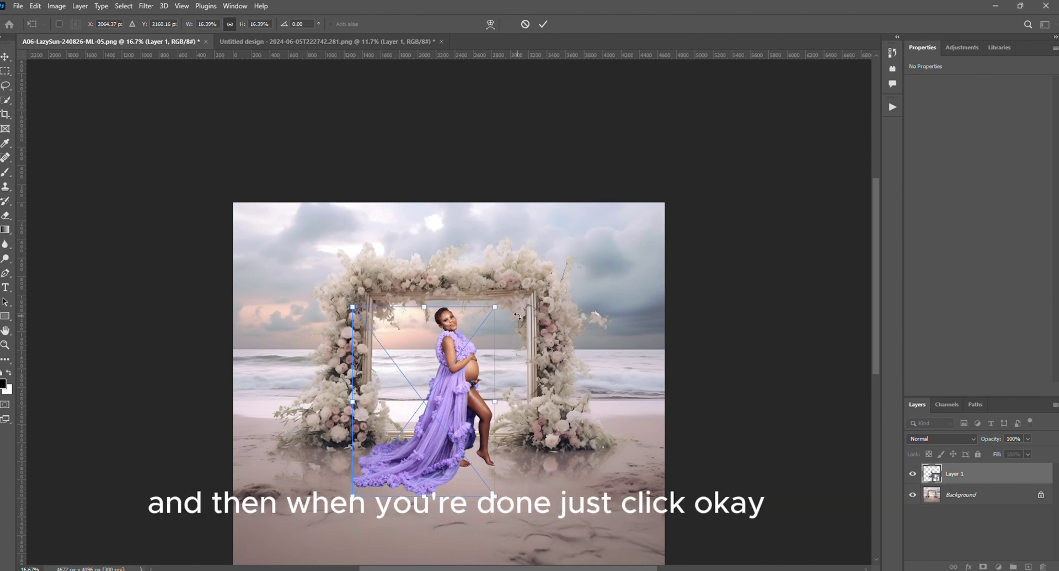
pyautogui.press('Return')
pyautogui.press('z')
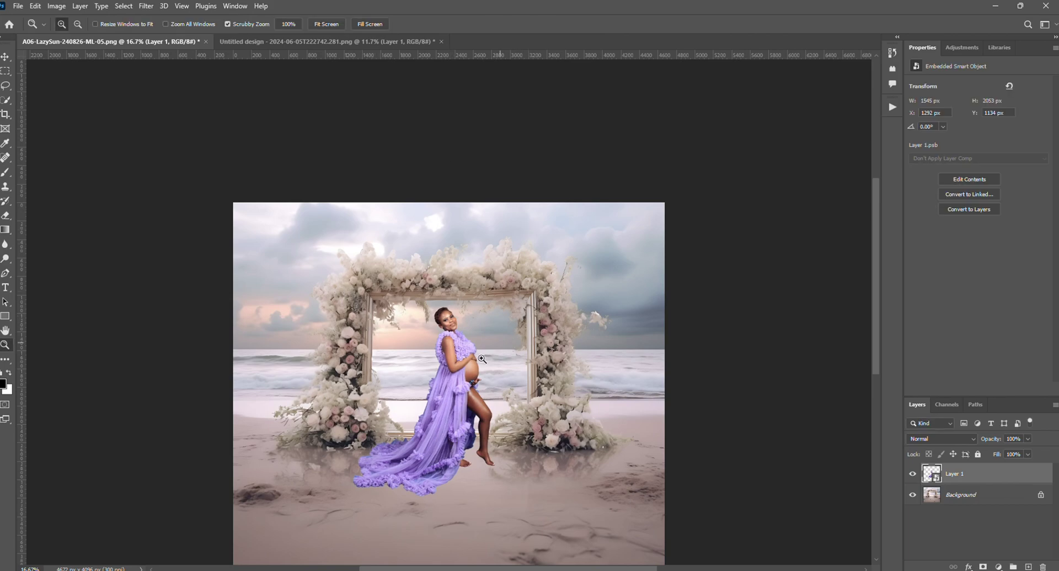
pyautogui.moveTo(482, 359); pyautogui.dragTo(478, 346)
pyautogui.scroll(-5, 477, 346)
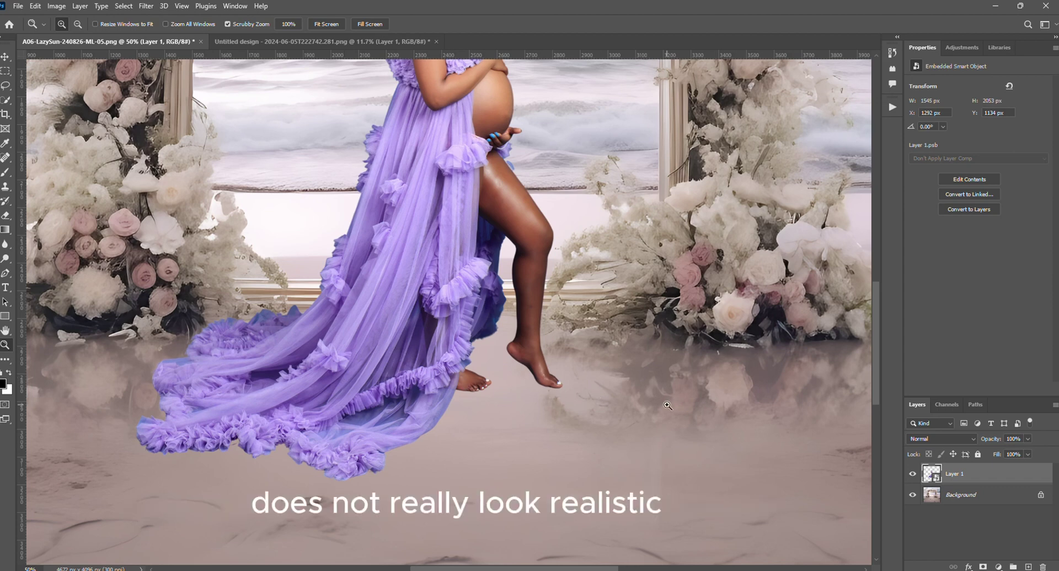
pyautogui.rightClick(667, 405)
pyautogui.click(692, 411)
pyautogui.rightClick(526, 351)
pyautogui.click(567, 409)
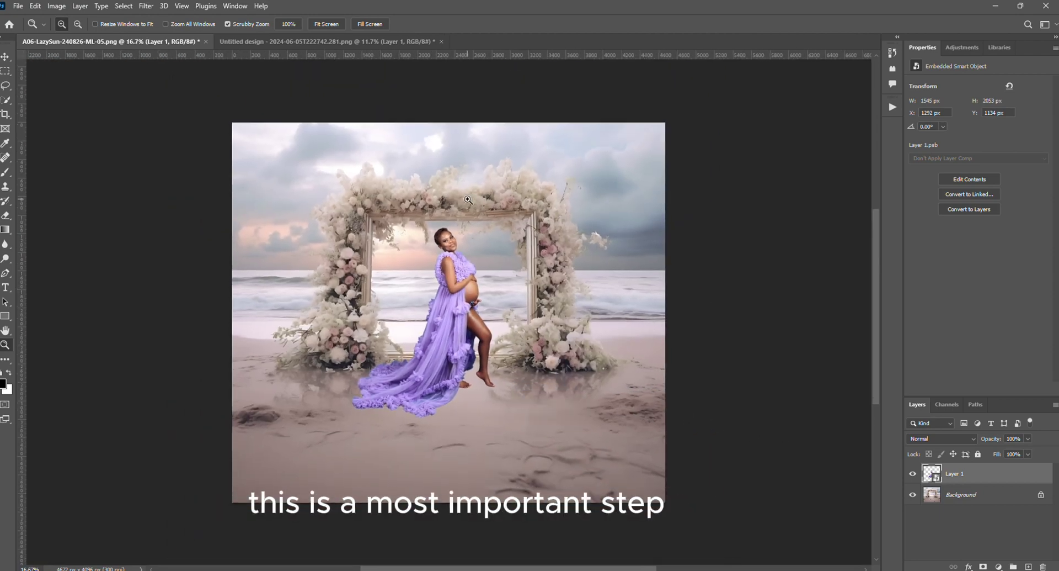
pyautogui.click(368, 286)
pyautogui.rightClick(470, 202)
pyautogui.click(474, 207)
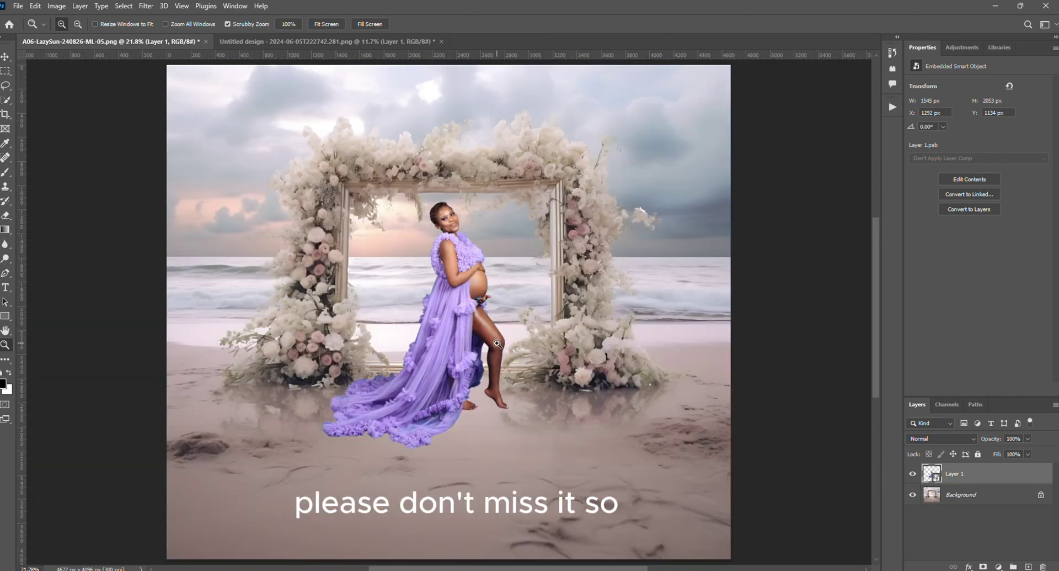
# Duplicate the woman layer and flip the original Layer 1 vertically
pyautogui.hotkey('ctrl', 'j')
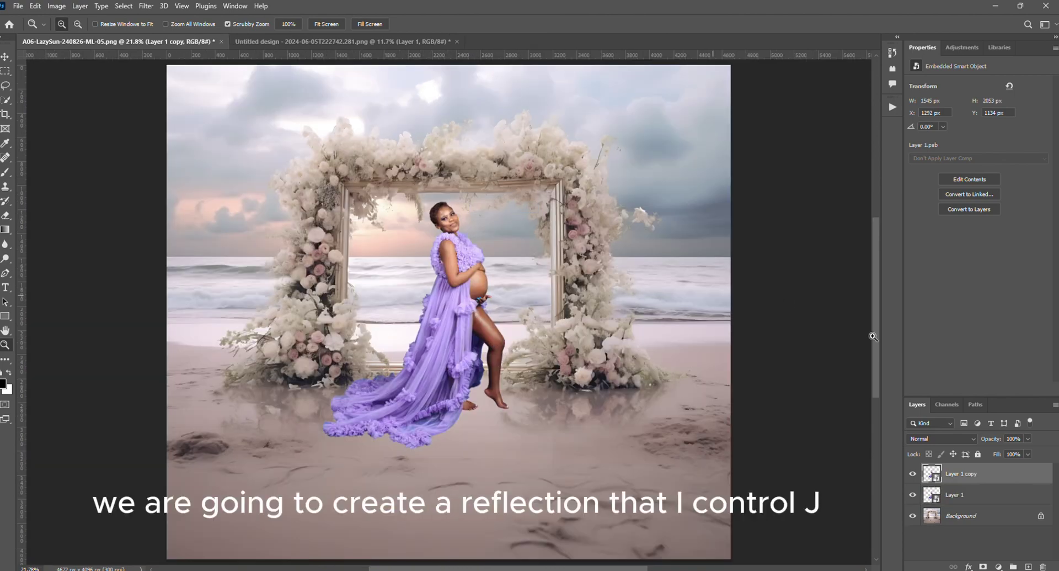
pyautogui.click(978, 502)
pyautogui.hotkey('ctrl', 't')
pyautogui.rightClick(479, 374)
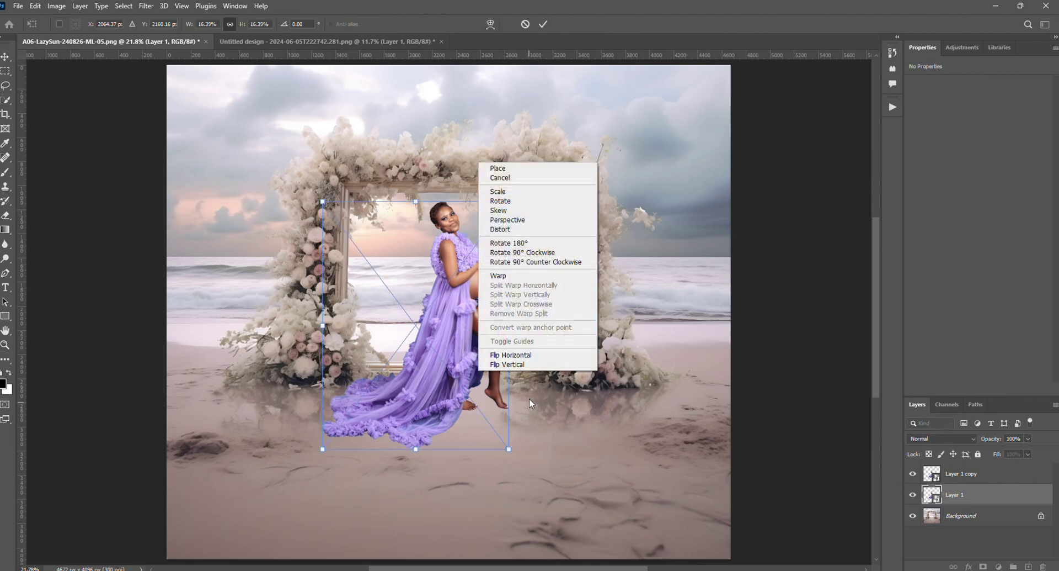
pyautogui.click(515, 365)
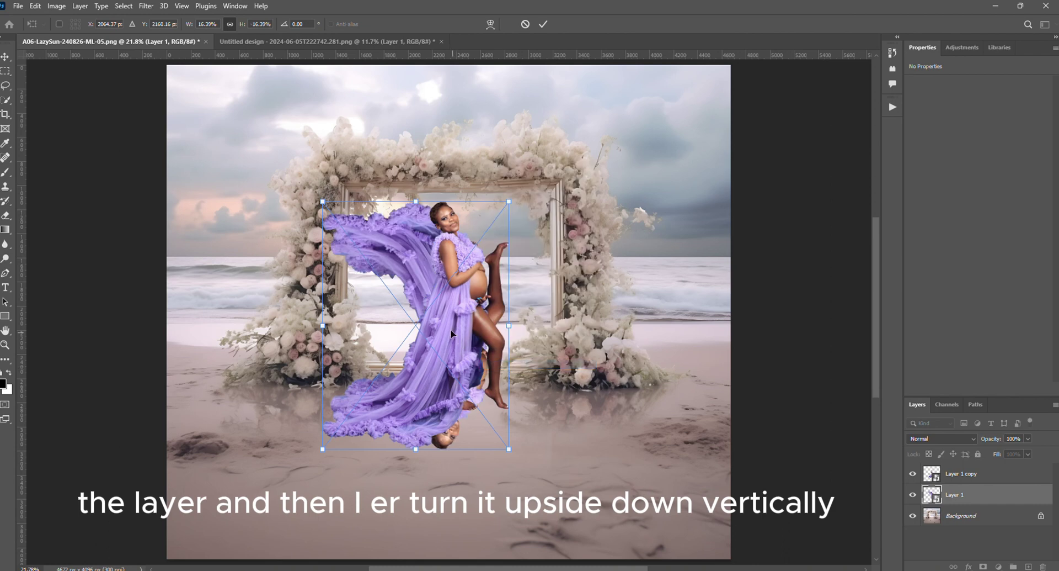
# Place the flipped figure directly beneath her feet as a reflection and commit
pyautogui.moveTo(450, 329); pyautogui.dragTo(467, 493)
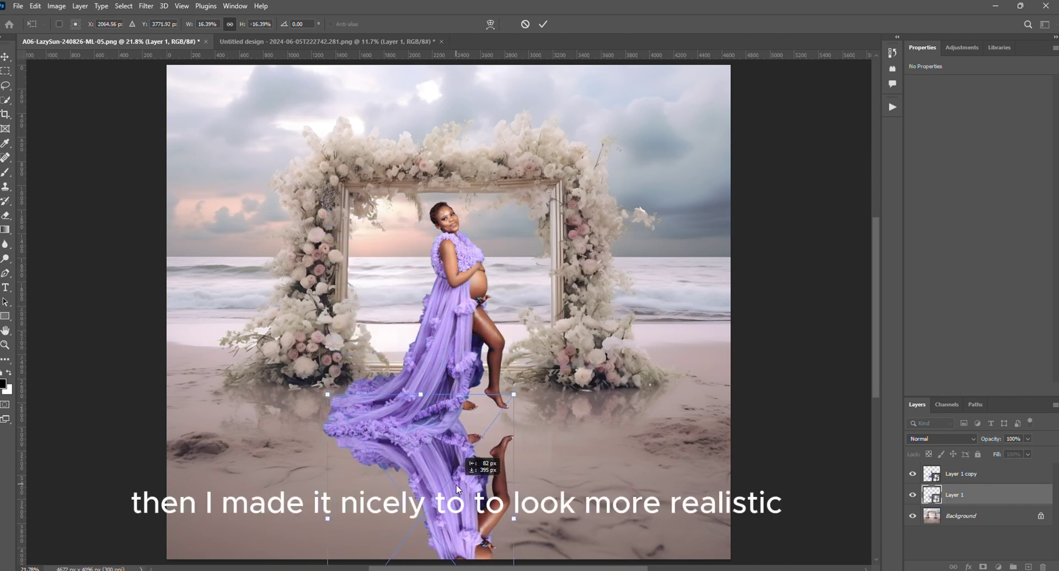
pyautogui.moveTo(456, 484); pyautogui.dragTo(452, 525)
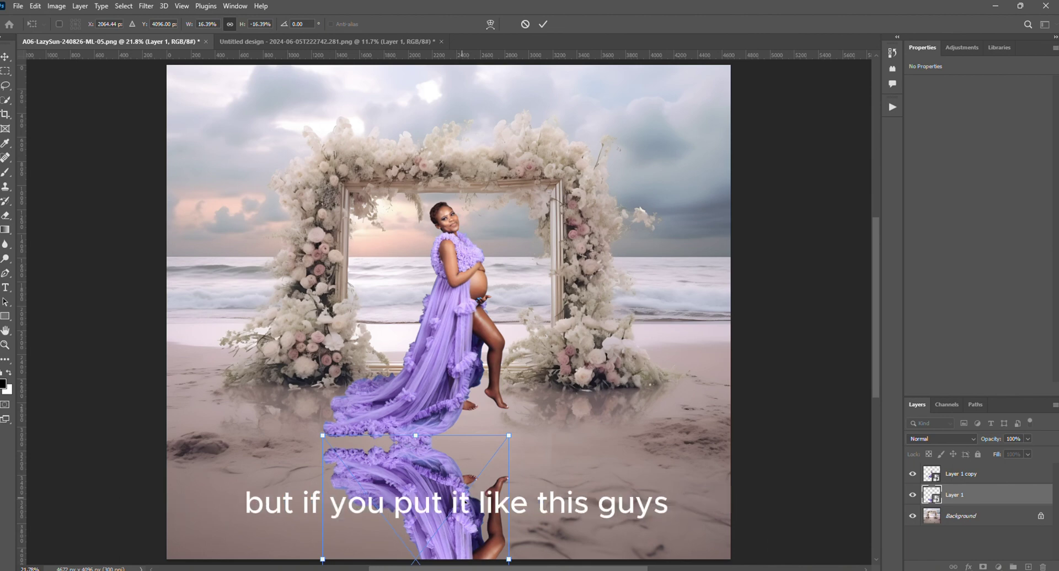
pyautogui.moveTo(318, 435); pyautogui.dragTo(316, 433)
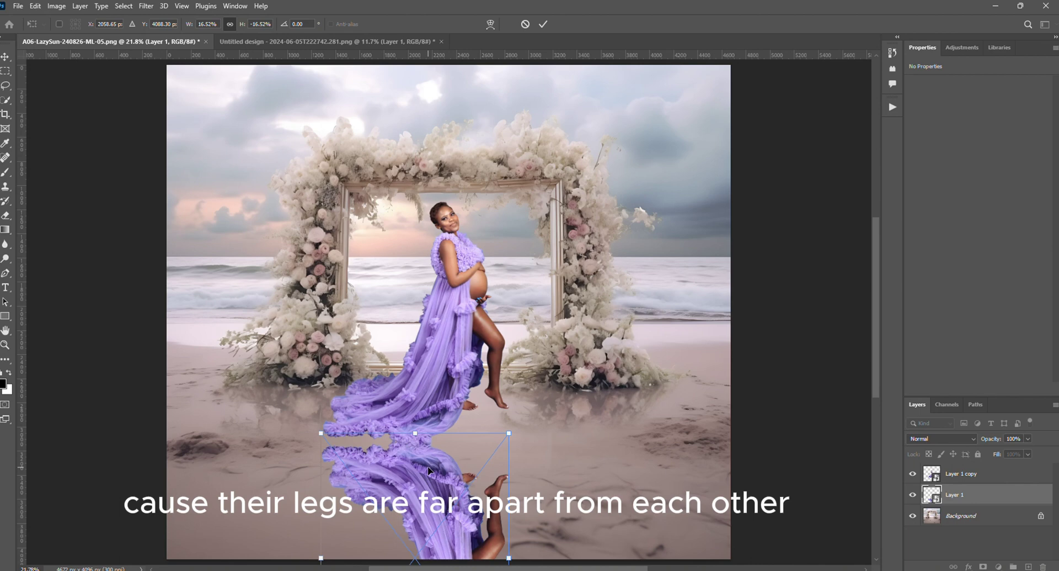
pyautogui.moveTo(430, 470); pyautogui.dragTo(446, 410)
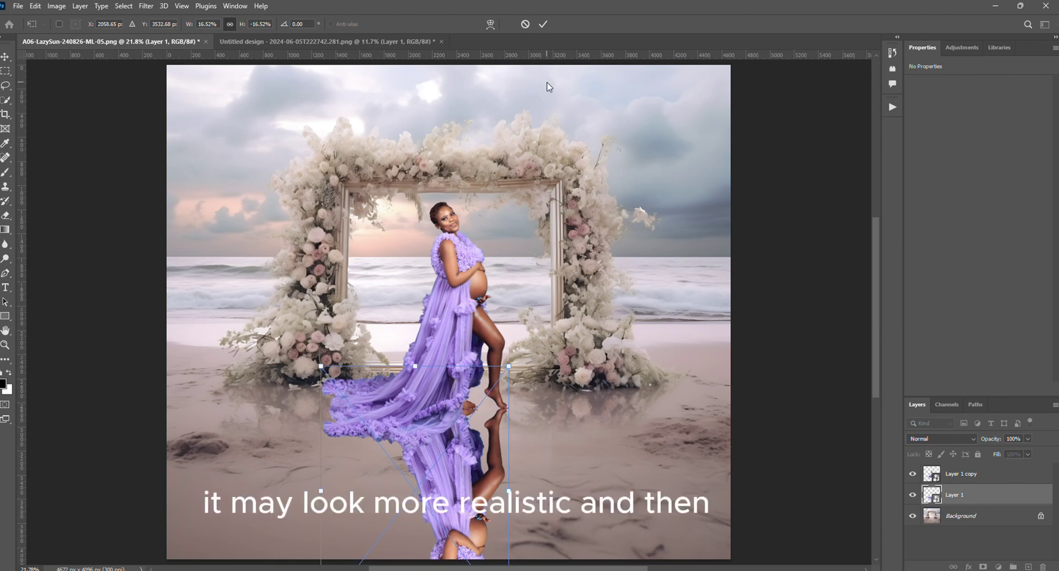
pyautogui.press('Return')
pyautogui.press('z')
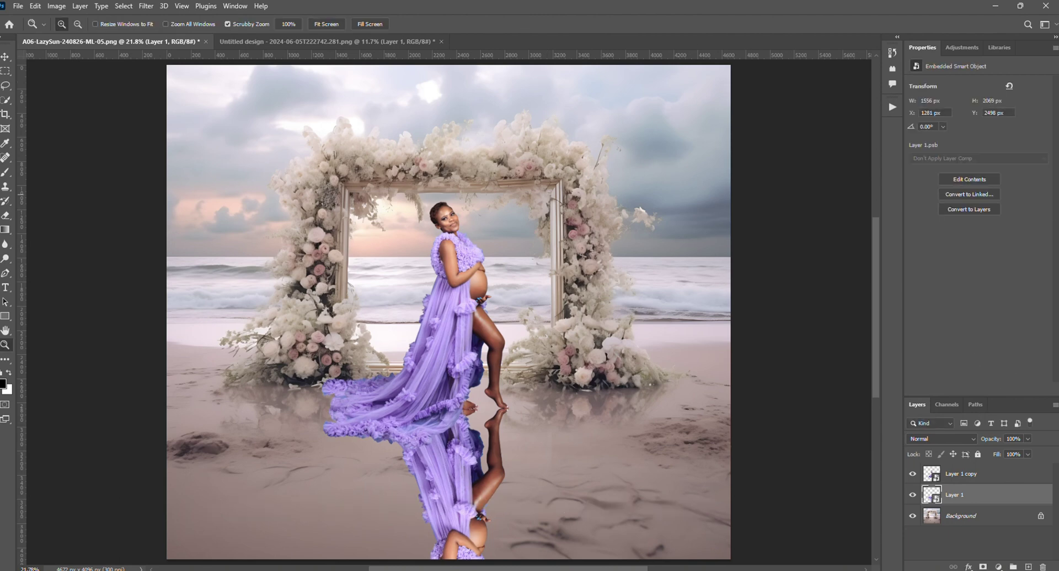
# Mask the reflection layer and paint black to hide the gown edge over the left flowers
pyautogui.click(984, 566)
pyautogui.click(6, 172)
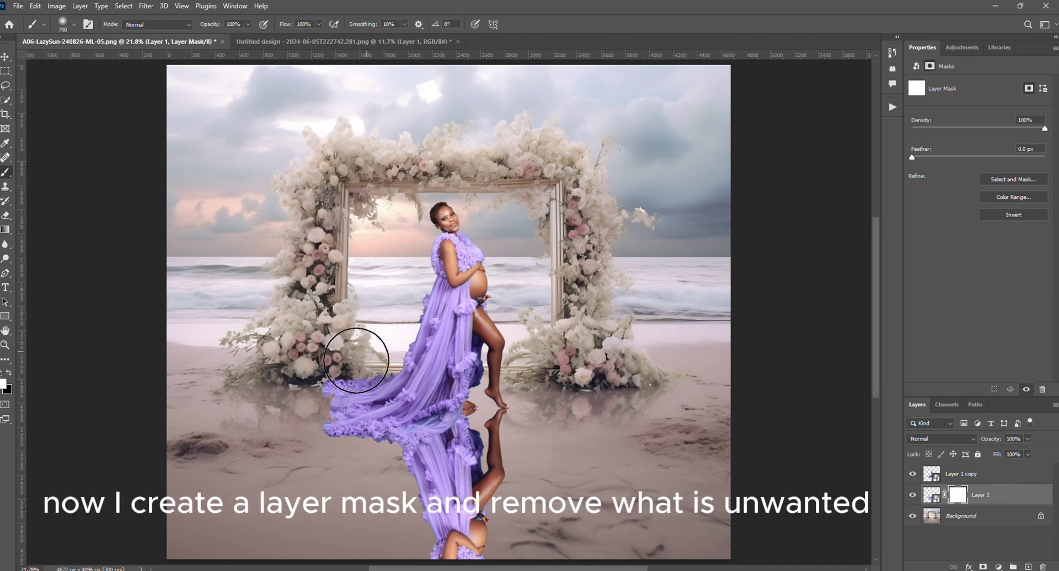
pyautogui.press('x')
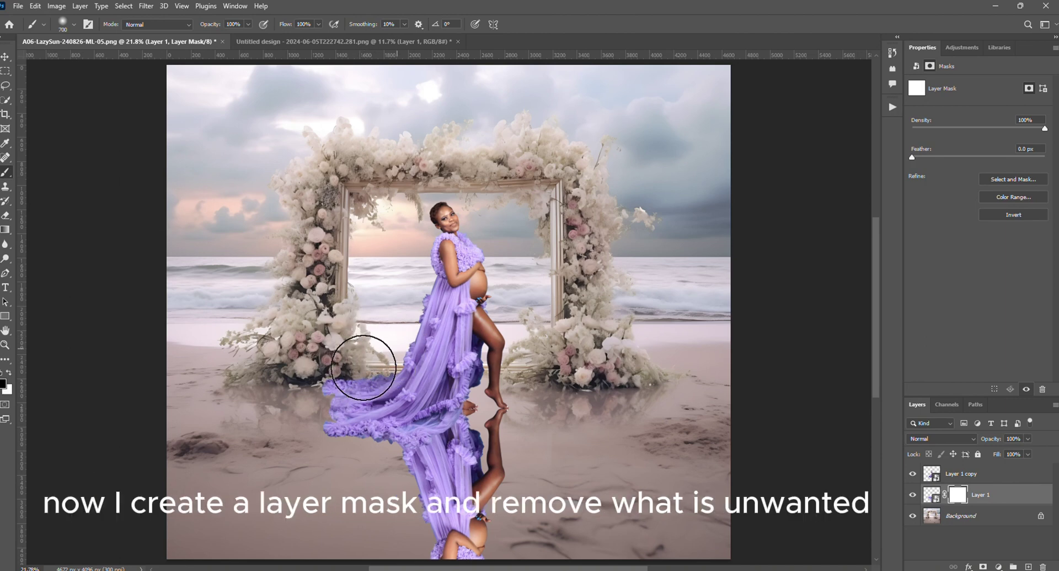
pyautogui.moveTo(355, 366)
pyautogui.mouseDown()
pyautogui.moveTo(340, 370)
pyautogui.moveTo(368, 360)
pyautogui.moveTo(361, 373)
pyautogui.moveTo(392, 371)
pyautogui.moveTo(390, 362)
pyautogui.moveTo(342, 379)
pyautogui.moveTo(381, 366)
pyautogui.moveTo(366, 355)
pyautogui.mouseUp()
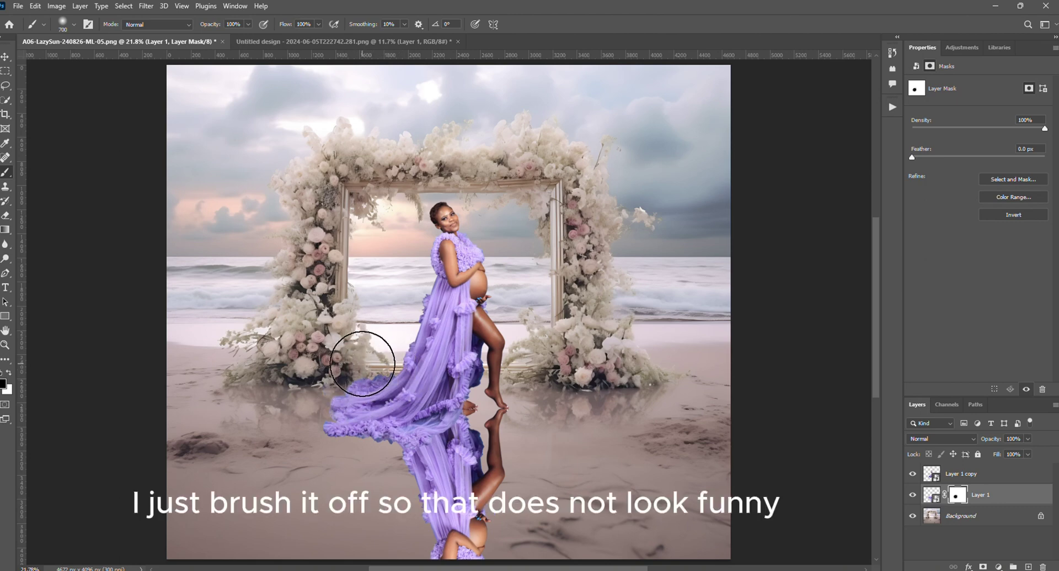
pyautogui.press('[')
pyautogui.press('[')
pyautogui.press('[')
pyautogui.press('[')
pyautogui.press('[')
pyautogui.press('[')
pyautogui.press('[')
pyautogui.press('[')
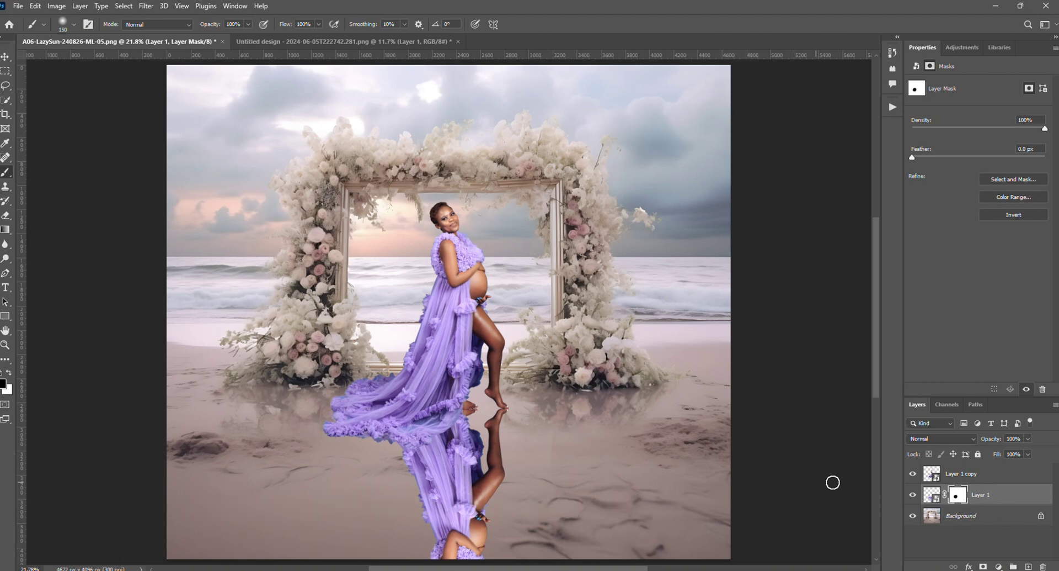
# Lower the reflection layer's opacity to 29% and deselect the layers
pyautogui.click(1028, 438)
pyautogui.moveTo(1031, 451); pyautogui.dragTo(992, 454)
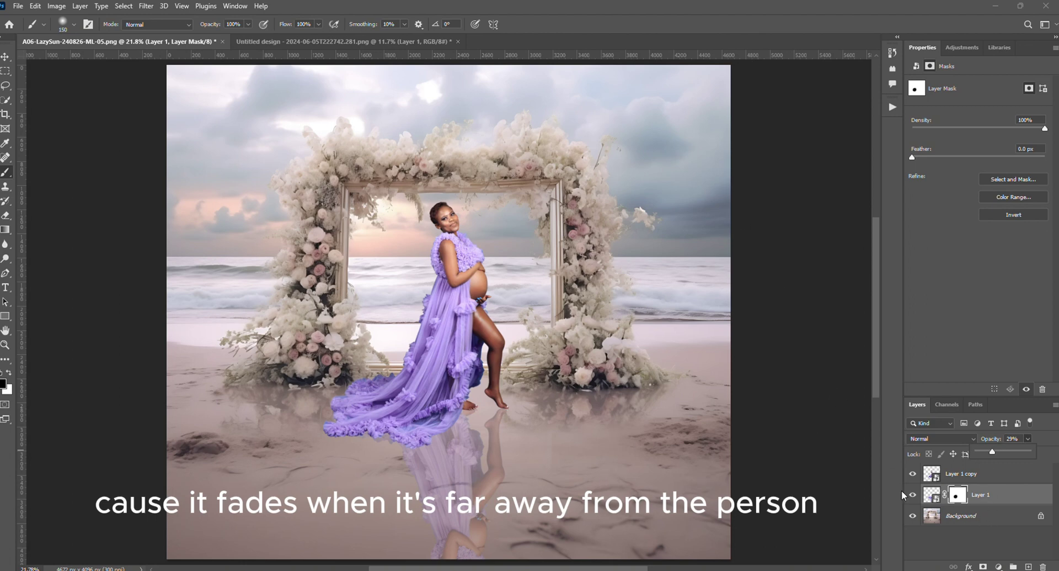
pyautogui.click(931, 545)
pyautogui.click(931, 544)
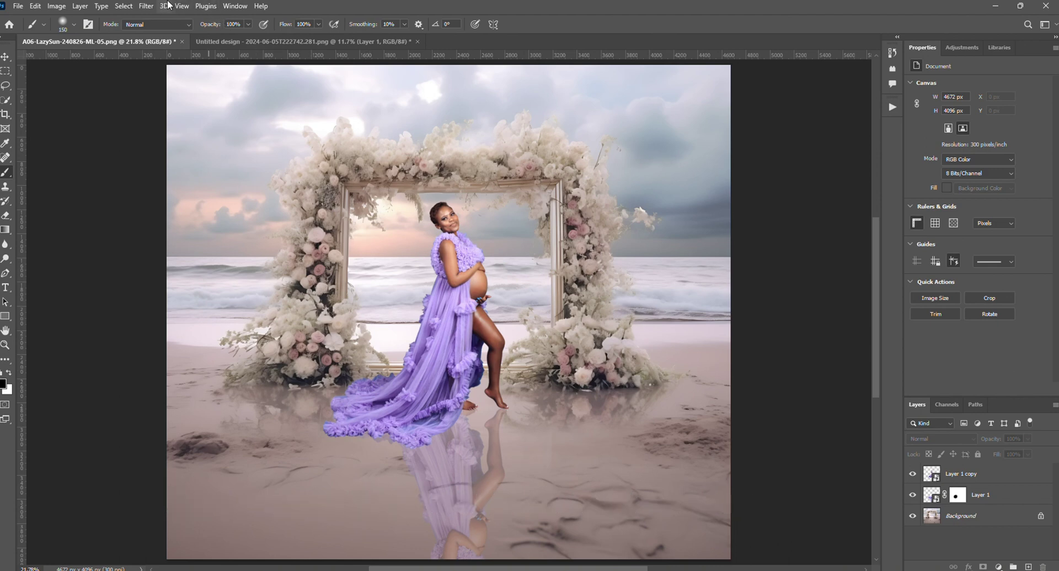
# Select the reflection layer and start a Field Blur from Filter > Blur Gallery
pyautogui.click(147, 5)
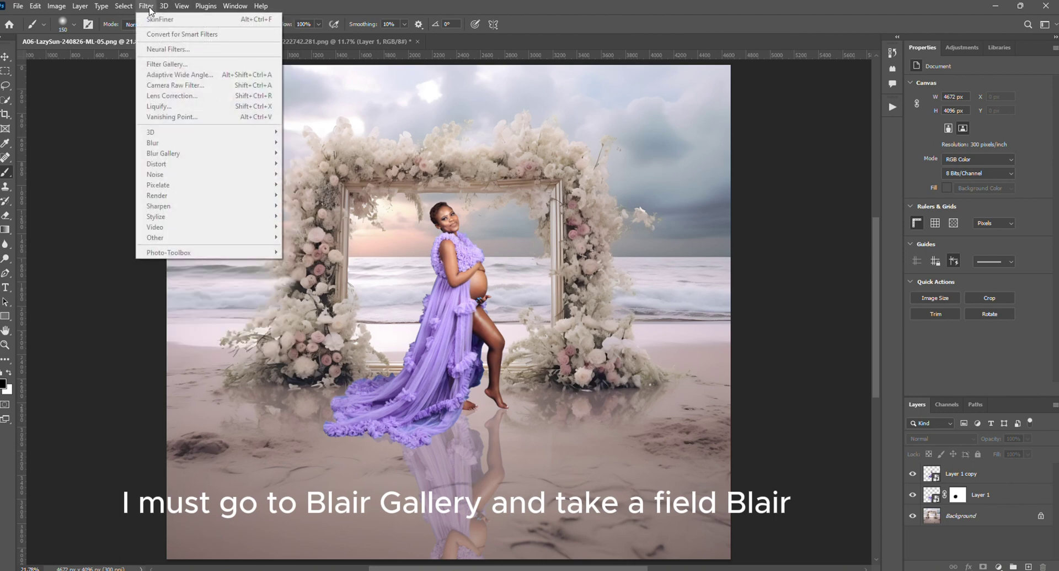
pyautogui.click(932, 531)
pyautogui.click(950, 517)
pyautogui.click(935, 496)
pyautogui.click(154, 8)
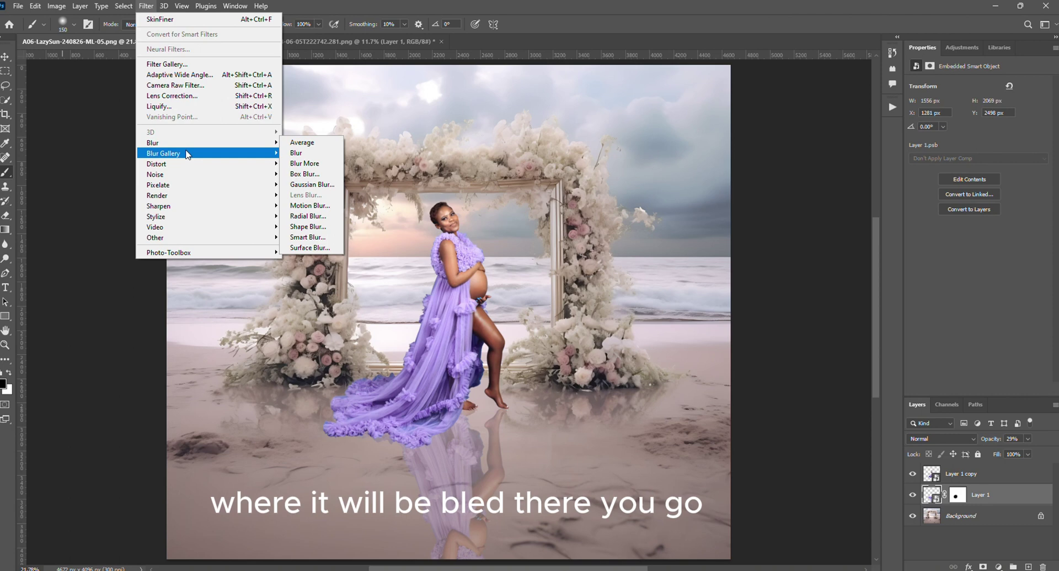
pyautogui.moveTo(188, 155)
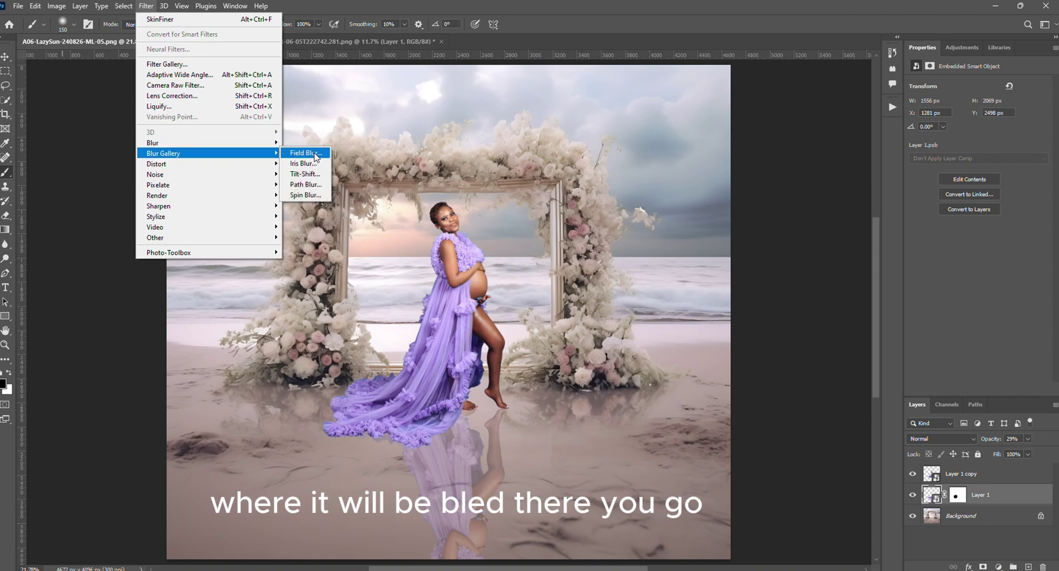
pyautogui.click(305, 153)
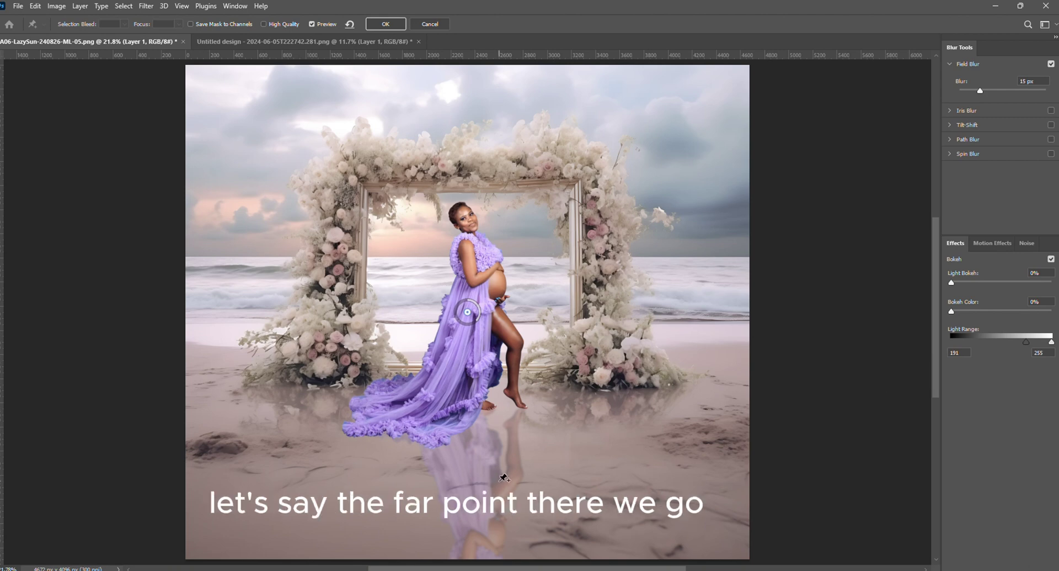
# Set blur pins to 105 px at the bottom and 12 px near the dress, then apply
pyautogui.click(484, 517)
pyautogui.moveTo(480, 533); pyautogui.dragTo(478, 532)
pyautogui.click(468, 441)
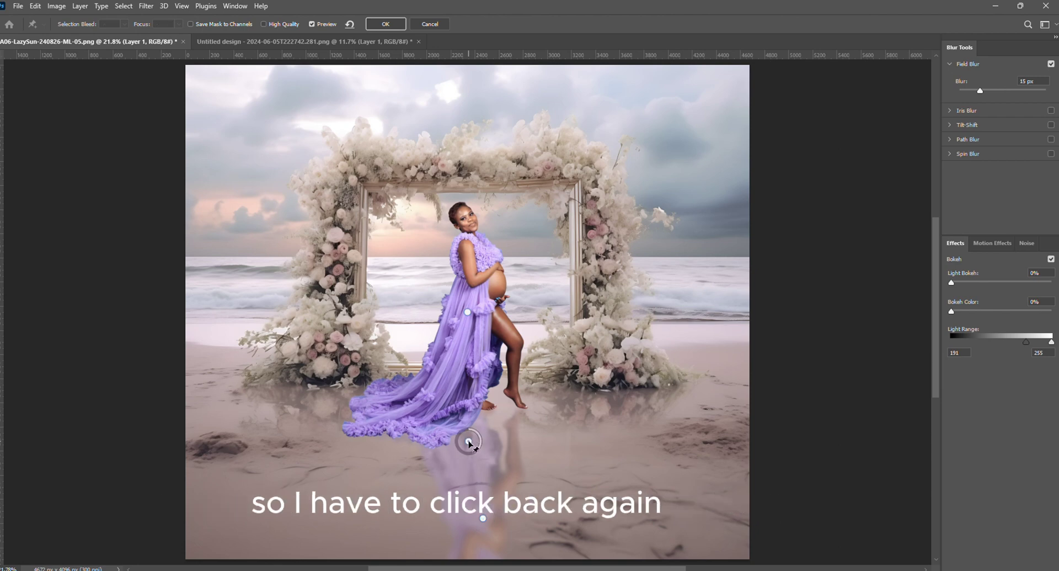
pyautogui.click(484, 519)
pyautogui.moveTo(471, 523); pyautogui.dragTo(477, 512)
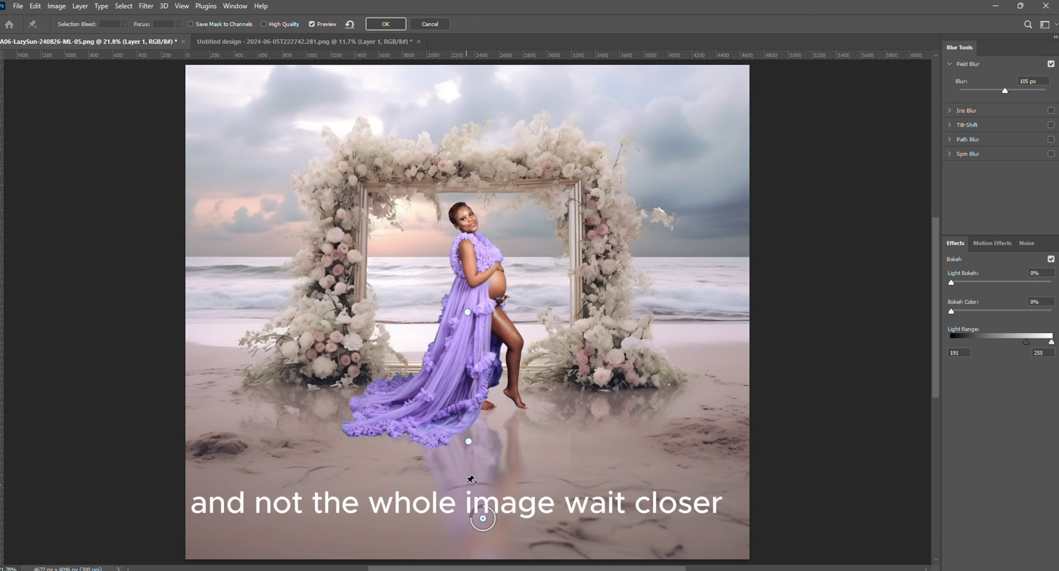
pyautogui.click(469, 442)
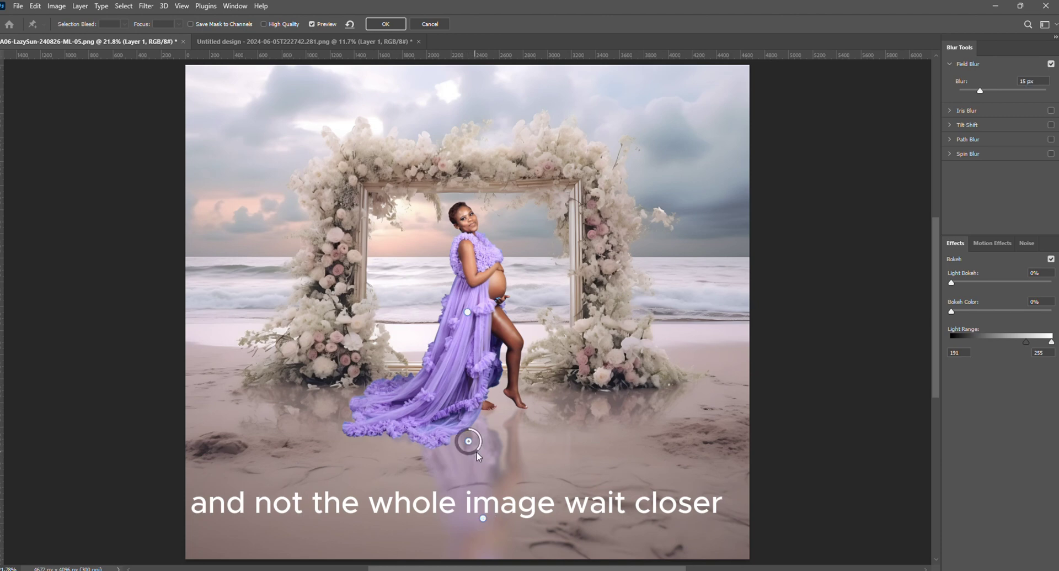
pyautogui.moveTo(480, 448); pyautogui.dragTo(481, 448)
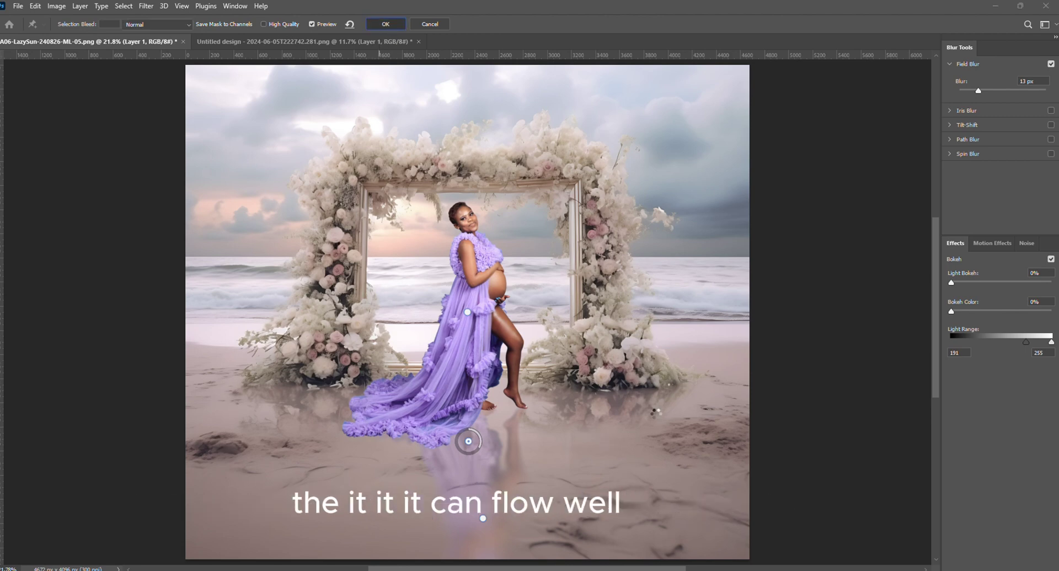
pyautogui.click(386, 24)
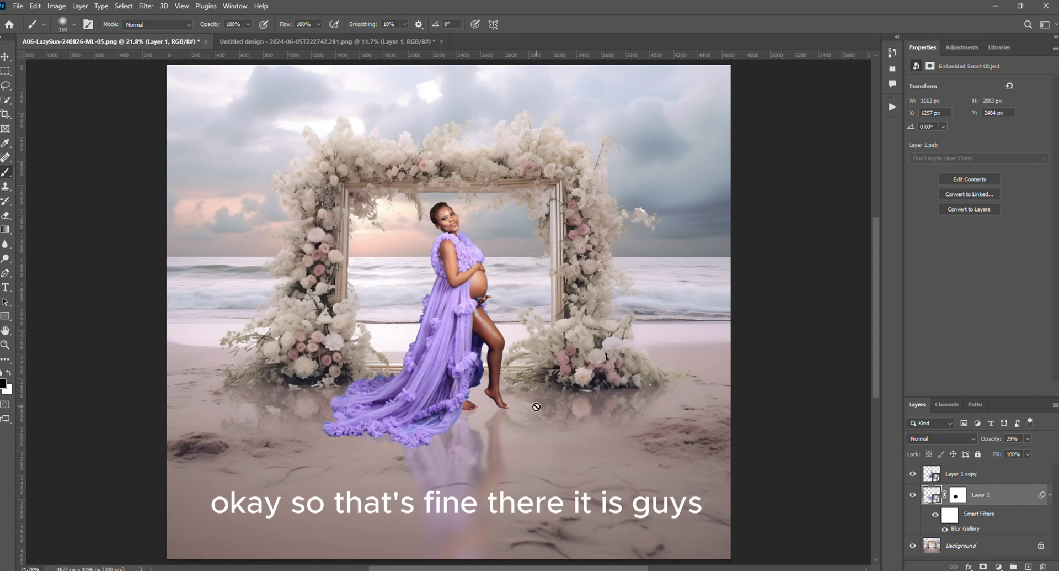
# Add a Drop Shadow layer style to Layer 1 copy
pyautogui.doubleClick(1019, 475)
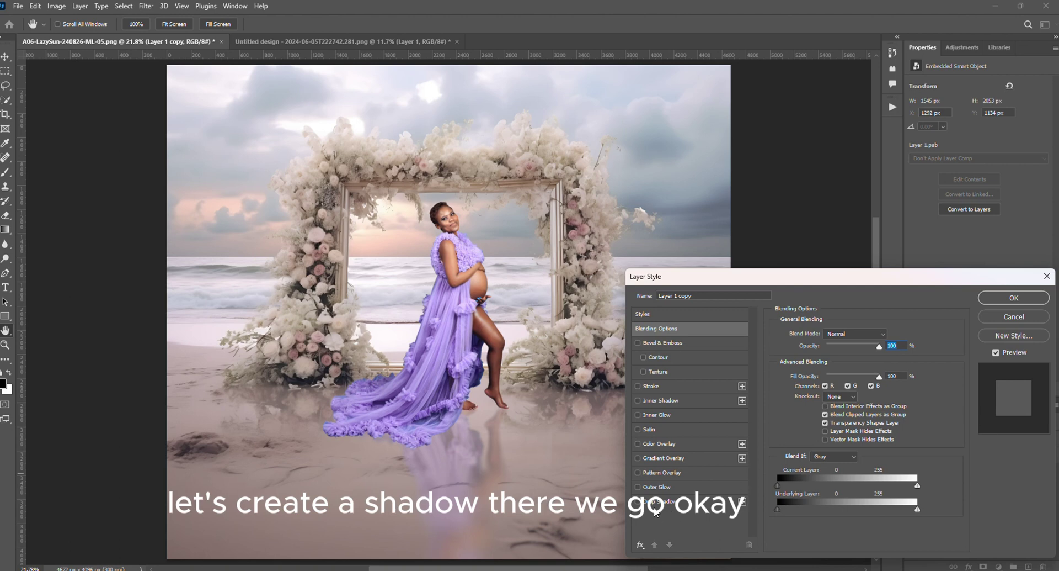
pyautogui.click(654, 503)
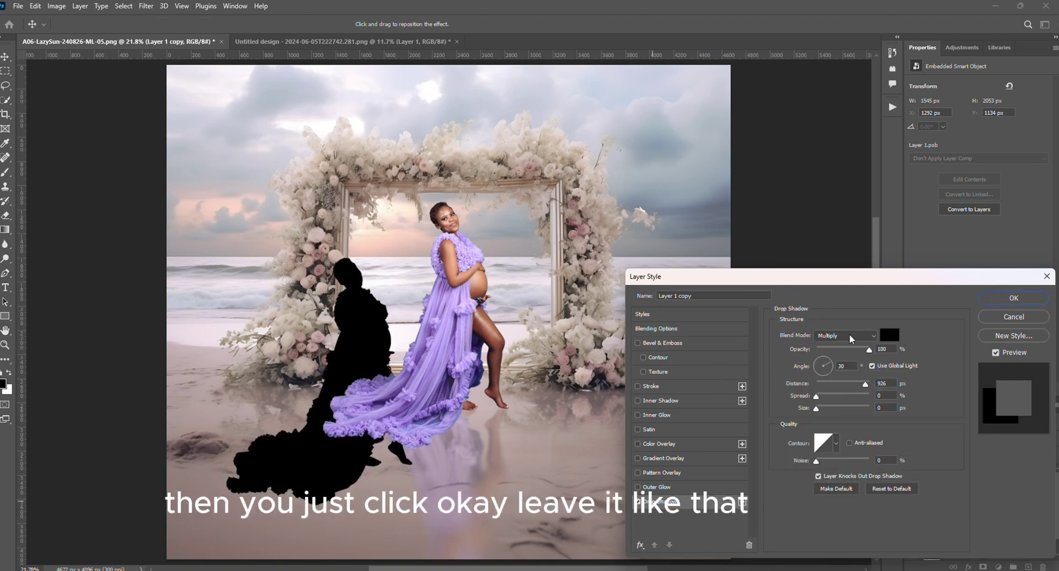
pyautogui.click(1014, 298)
# Convert the drop shadow to its own layer, 'Layer 1 copy's Drop Shadow', and select it
pyautogui.rightClick(959, 490)
pyautogui.click(980, 476)
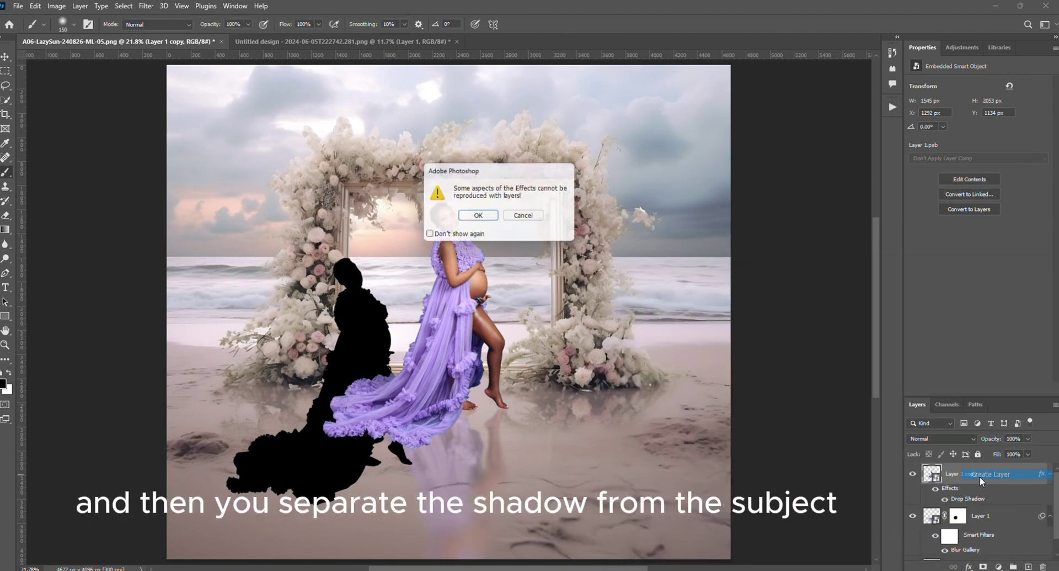
pyautogui.click(479, 215)
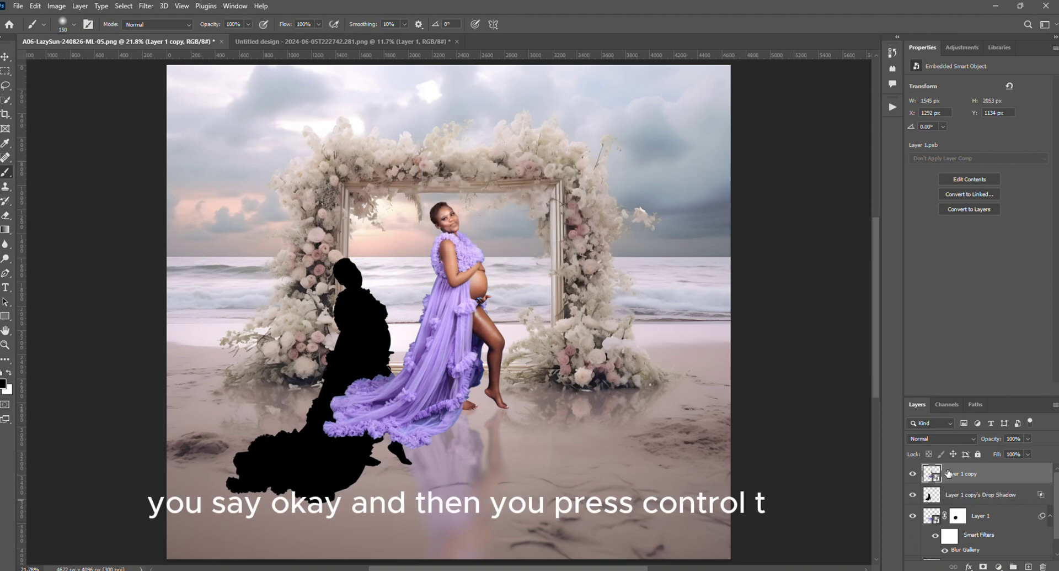
pyautogui.click(954, 494)
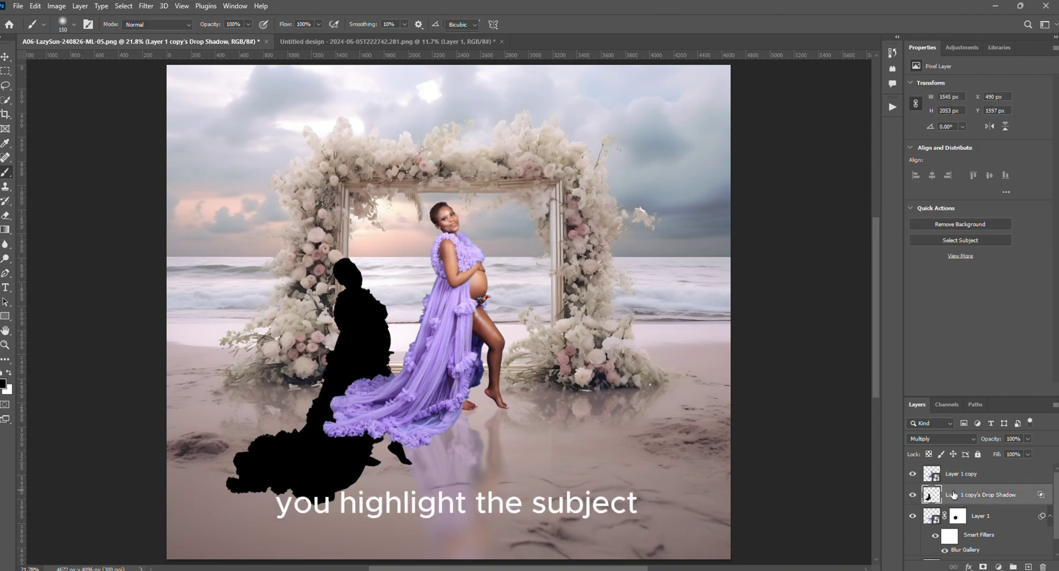
# Rotate the shadow layer about -65.8° and begin skewing its corners toward the sand
pyautogui.hotkey('ctrl', 't')
pyautogui.moveTo(450, 230); pyautogui.dragTo(236, 200)
pyautogui.rightClick(359, 131)
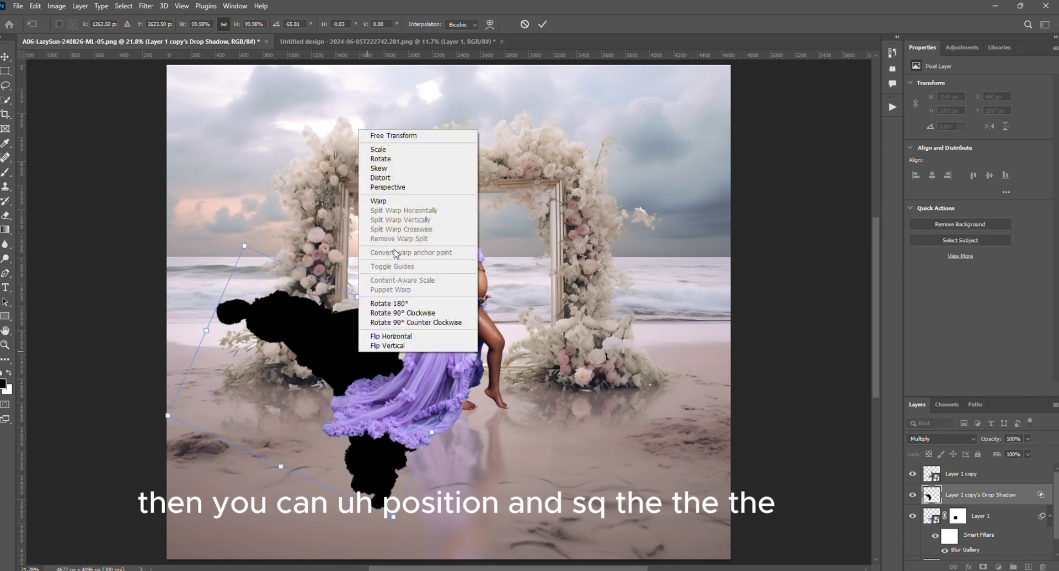
pyautogui.click(389, 169)
pyautogui.moveTo(472, 350); pyautogui.dragTo(485, 354)
pyautogui.moveTo(394, 516); pyautogui.dragTo(428, 455)
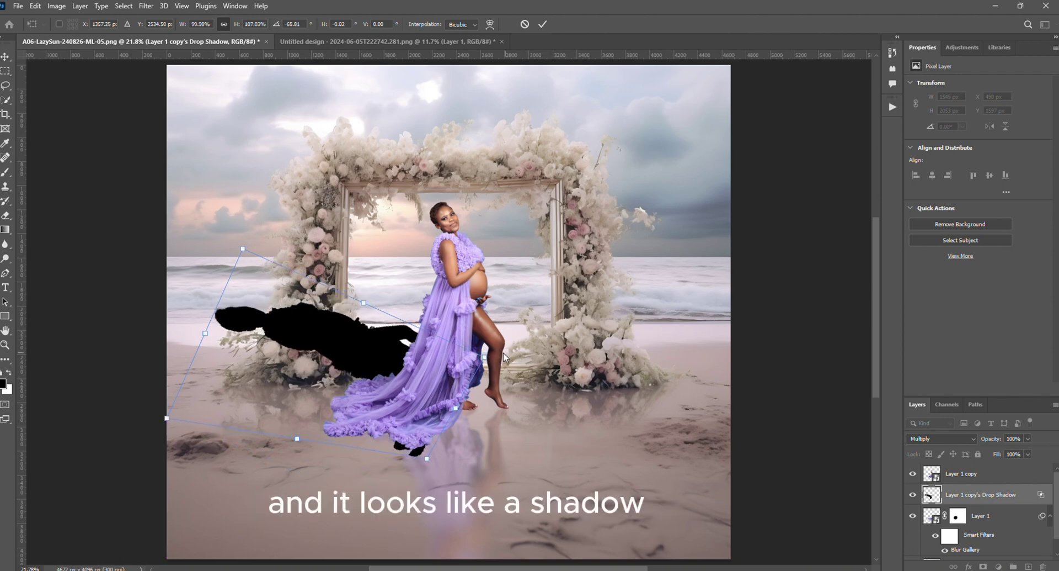
# Skew and stretch the shadow left so it lies along the sand from her feet
pyautogui.moveTo(484, 353); pyautogui.dragTo(544, 400)
pyautogui.moveTo(432, 401); pyautogui.dragTo(405, 406)
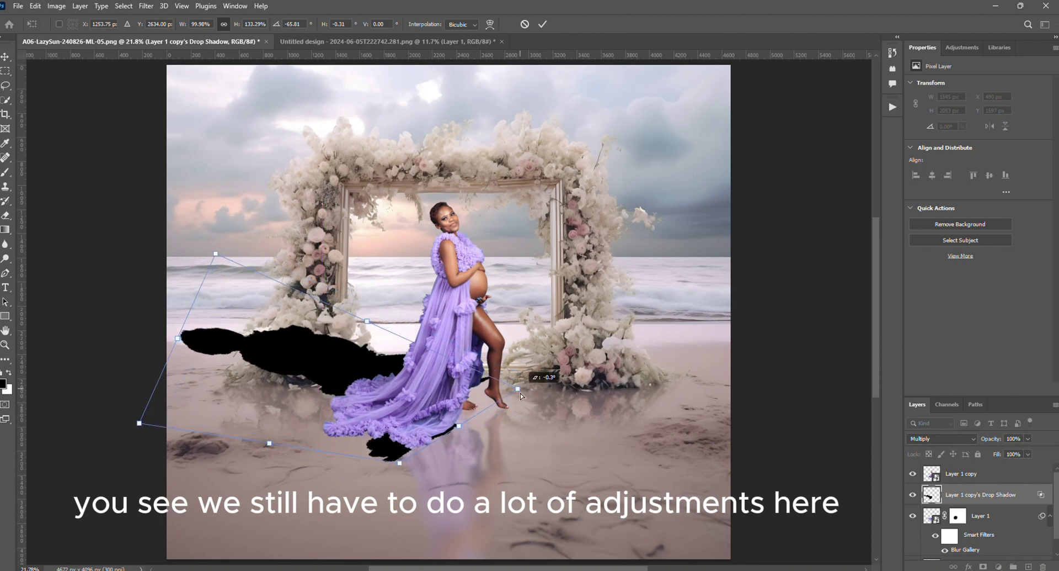
pyautogui.moveTo(521, 393)
pyautogui.mouseDown()
pyautogui.moveTo(523, 446)
pyautogui.moveTo(492, 403)
pyautogui.moveTo(533, 399)
pyautogui.moveTo(538, 409)
pyautogui.moveTo(531, 392)
pyautogui.mouseUp()
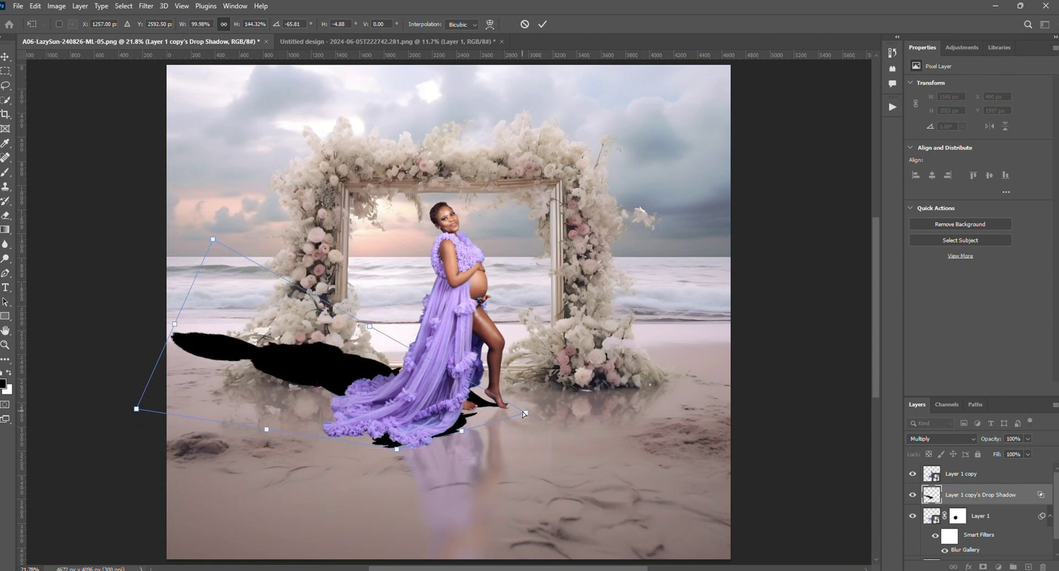
pyautogui.moveTo(522, 412); pyautogui.dragTo(527, 415)
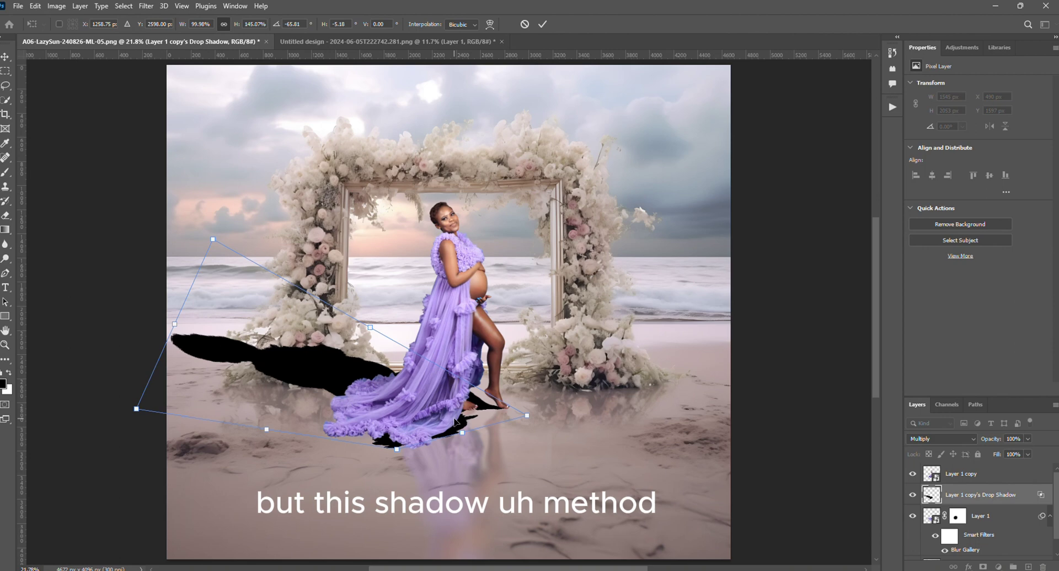
pyautogui.moveTo(456, 421); pyautogui.dragTo(456, 423)
pyautogui.rightClick(429, 434)
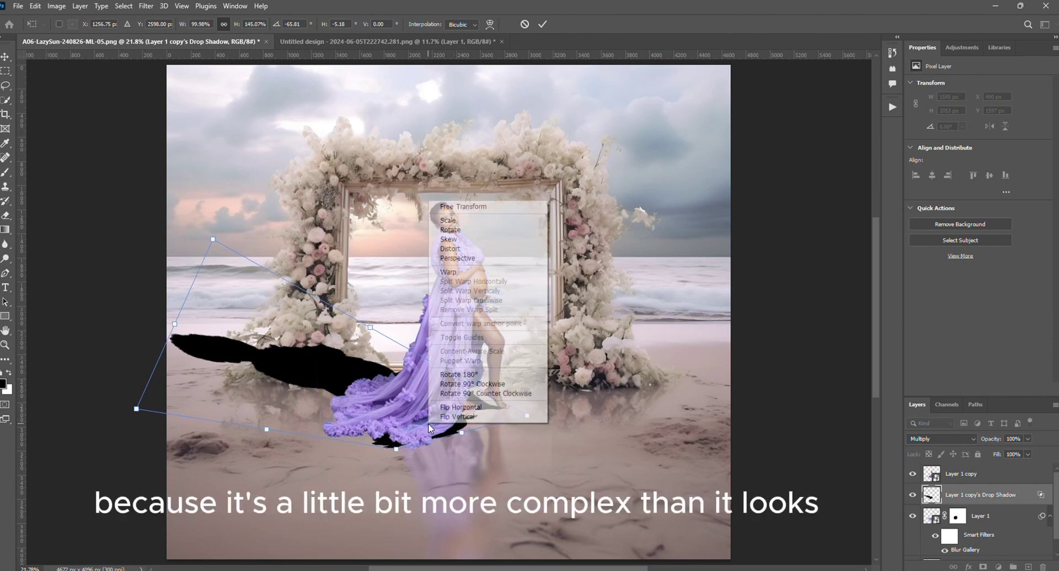
pyautogui.click(425, 15)
# Commit the skew, then warp the shadow into a longer curving tail reaching further left
pyautogui.press('b')
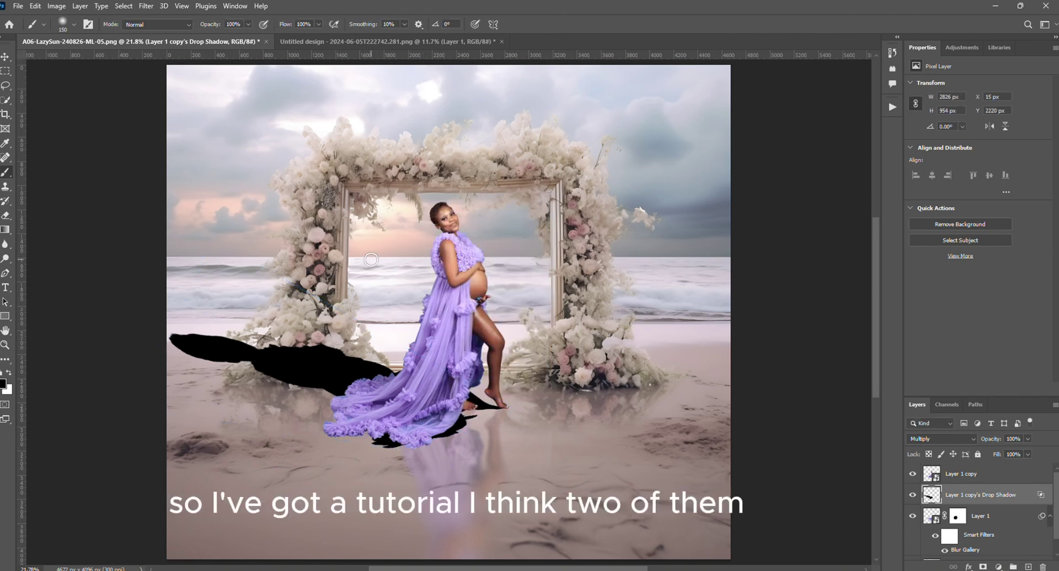
pyautogui.hotkey('ctrl', 't')
pyautogui.rightClick(433, 356)
pyautogui.click(453, 206)
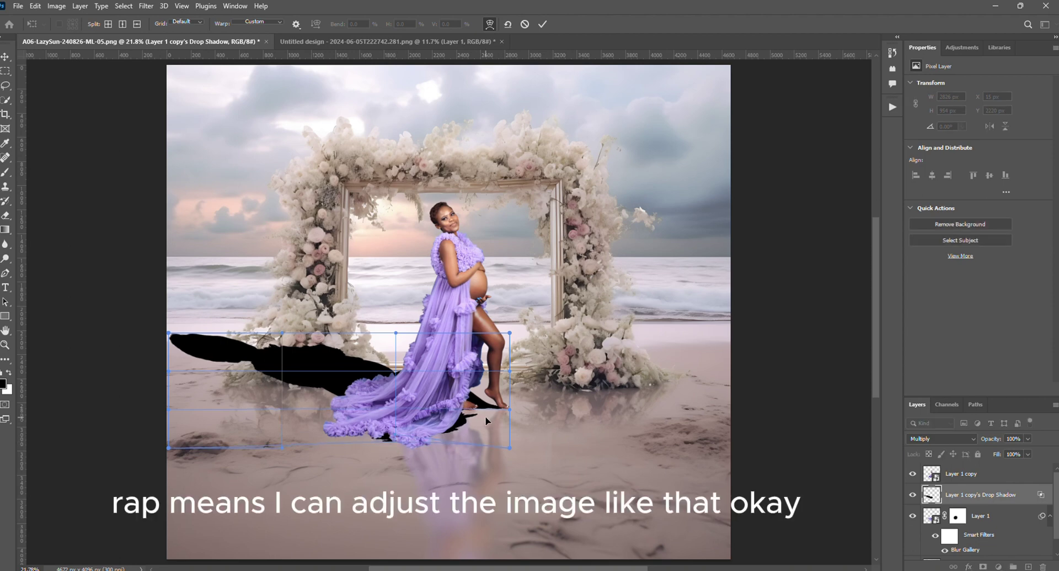
pyautogui.moveTo(508, 450); pyautogui.dragTo(493, 432)
pyautogui.moveTo(278, 376); pyautogui.dragTo(232, 357)
pyautogui.moveTo(173, 339); pyautogui.dragTo(91, 383)
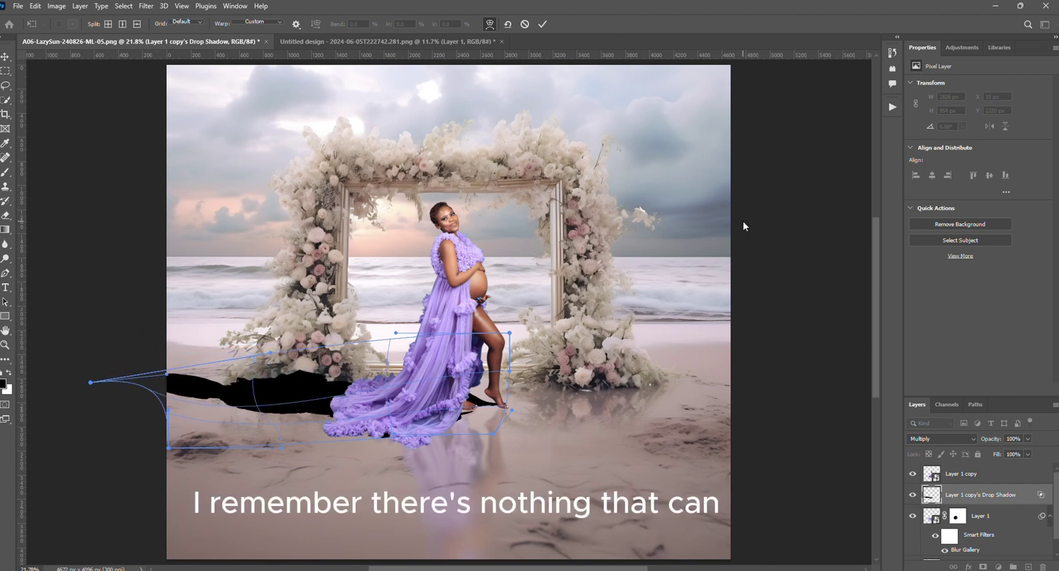
# Commit the warped shadow and lower the shadow layer's opacity to 57%
pyautogui.press('Return')
pyautogui.press('b')
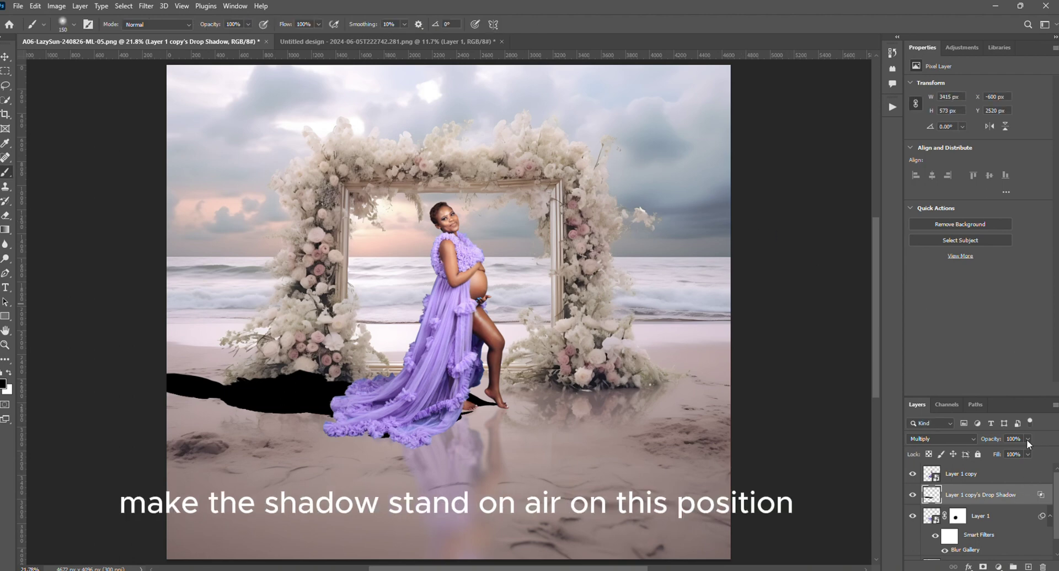
pyautogui.click(1028, 439)
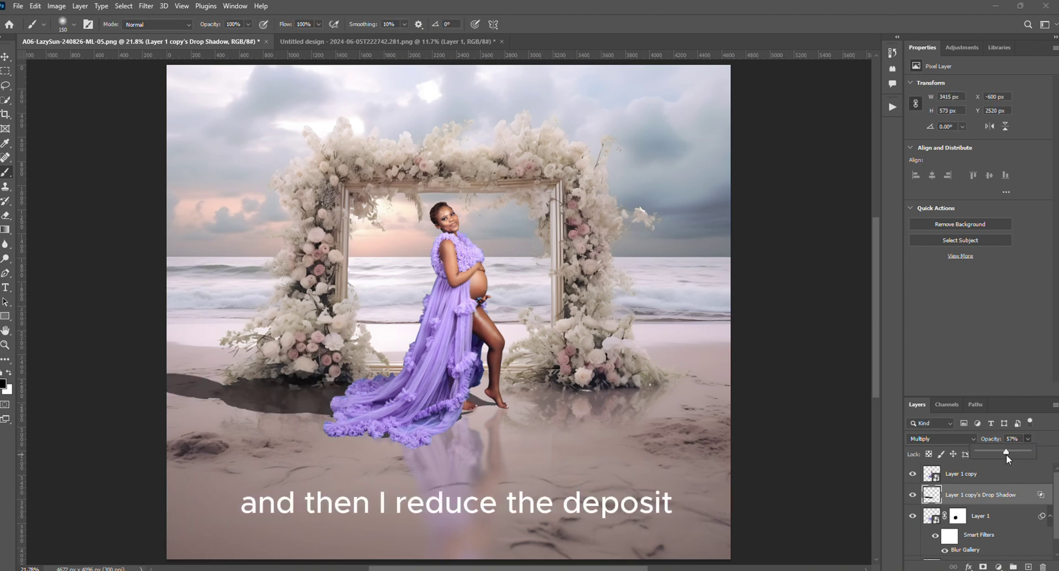
# Soften the shadow with a Gaussian Blur of radius 5.8 pixels
pyautogui.click(148, 7)
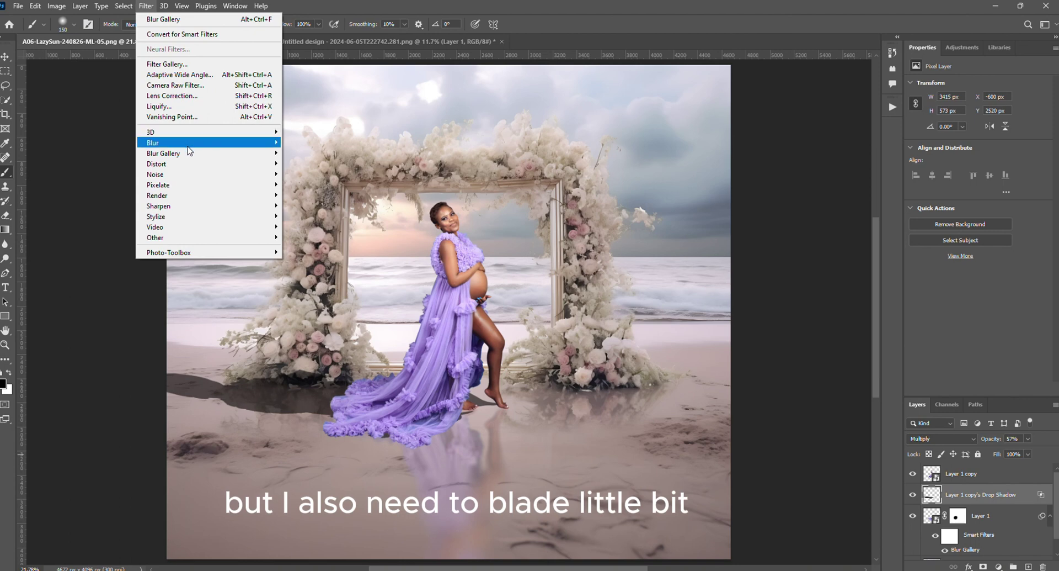
pyautogui.moveTo(259, 142)
pyautogui.click(313, 184)
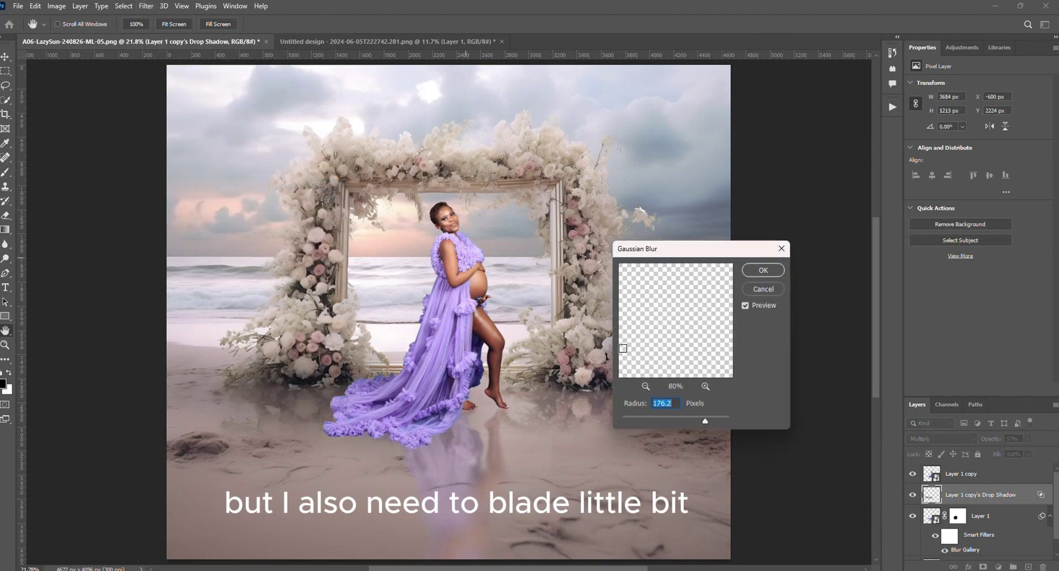
pyautogui.moveTo(696, 424); pyautogui.dragTo(699, 427)
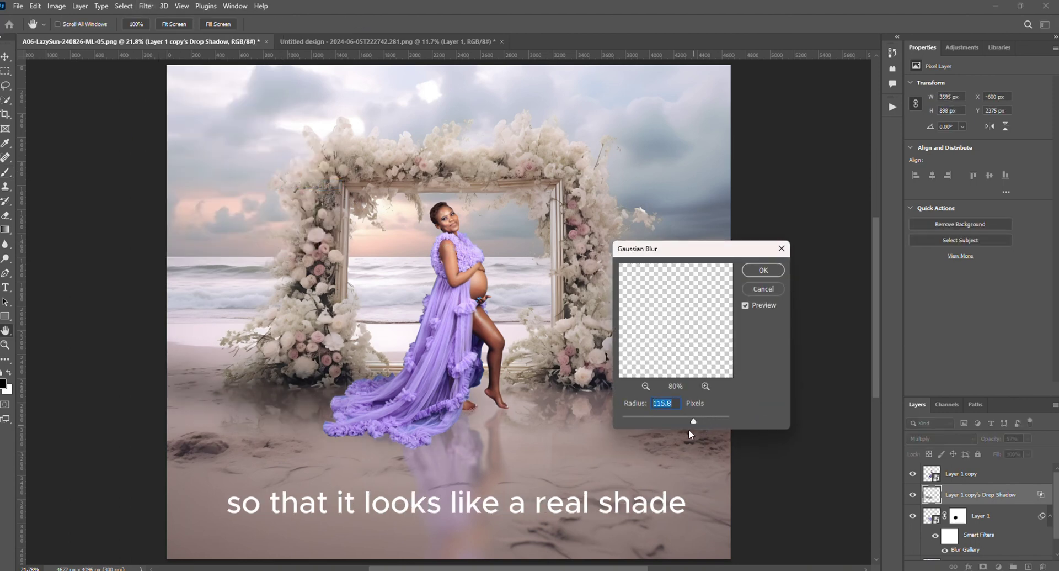
pyautogui.moveTo(675, 423); pyautogui.dragTo(662, 422)
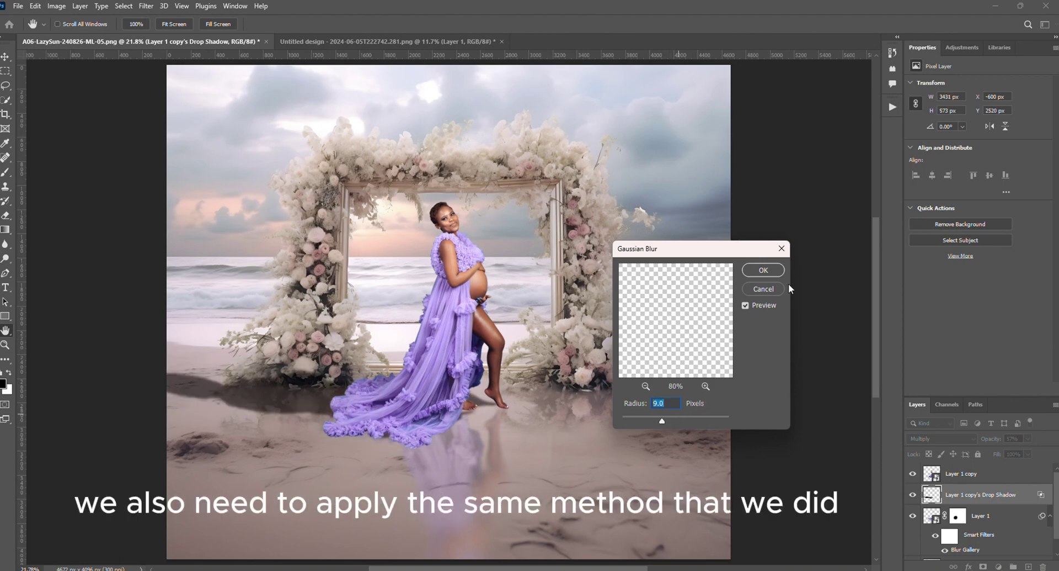
pyautogui.moveTo(664, 424); pyautogui.dragTo(658, 423)
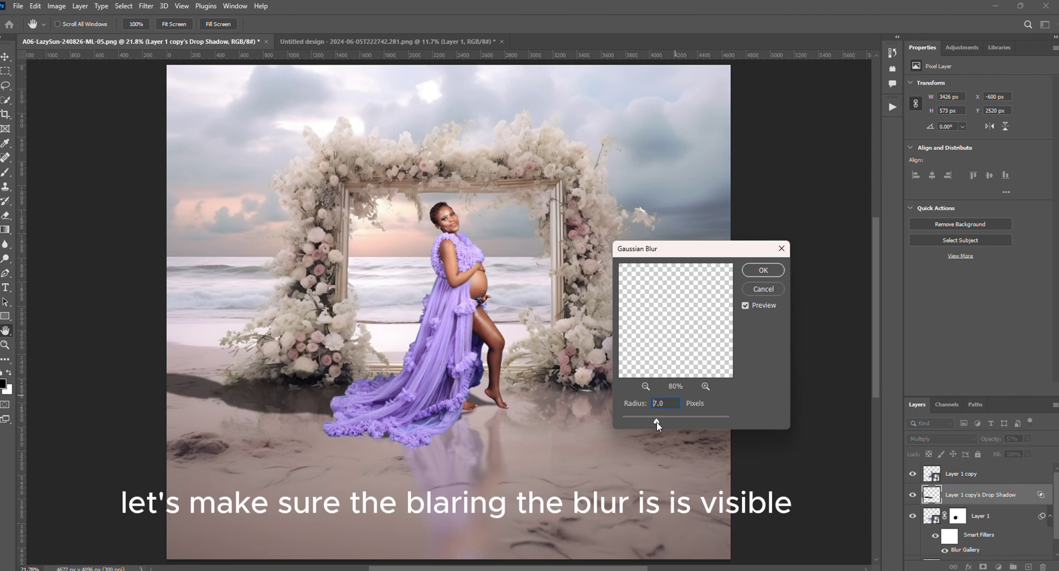
pyautogui.moveTo(657, 421); pyautogui.dragTo(653, 422)
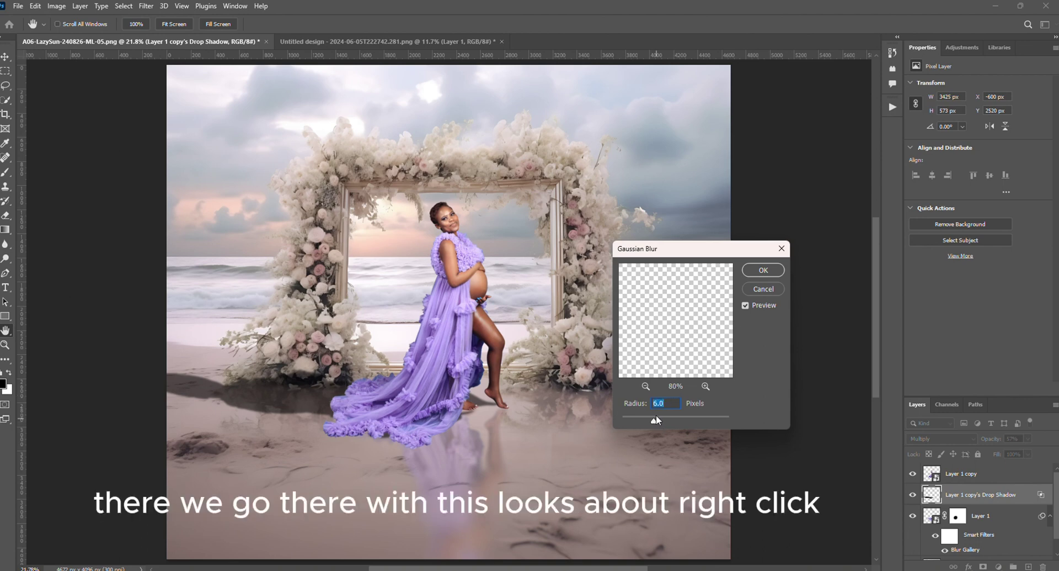
pyautogui.moveTo(650, 421); pyautogui.dragTo(649, 421)
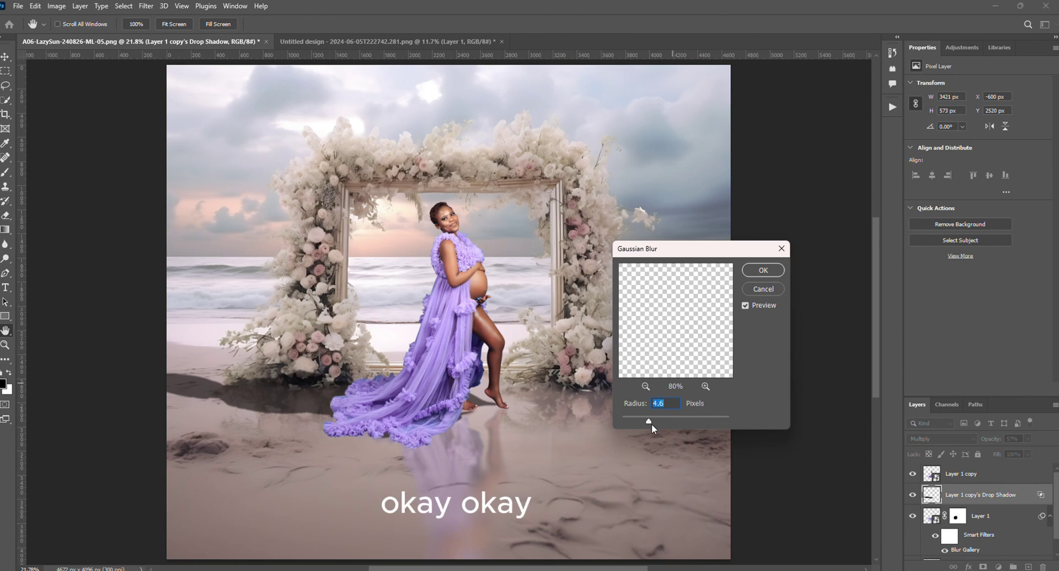
pyautogui.click(746, 305)
pyautogui.click(746, 305)
pyautogui.moveTo(652, 424); pyautogui.dragTo(657, 424)
pyautogui.click(763, 270)
pyautogui.press('b')
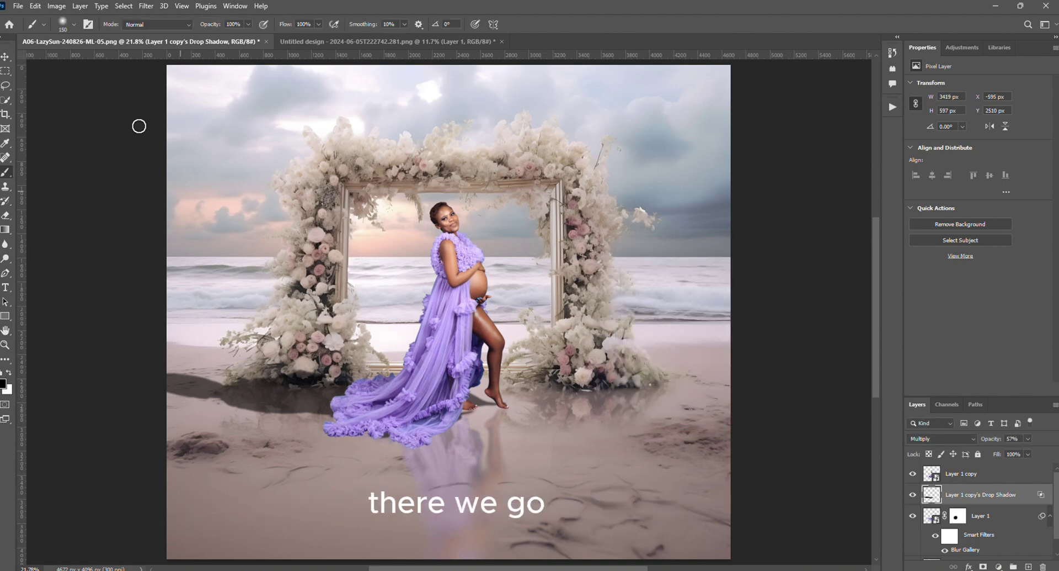
# Apply a Field Blur to the shadow: 74 px at the far end, 15 px near the feet
pyautogui.click(148, 6)
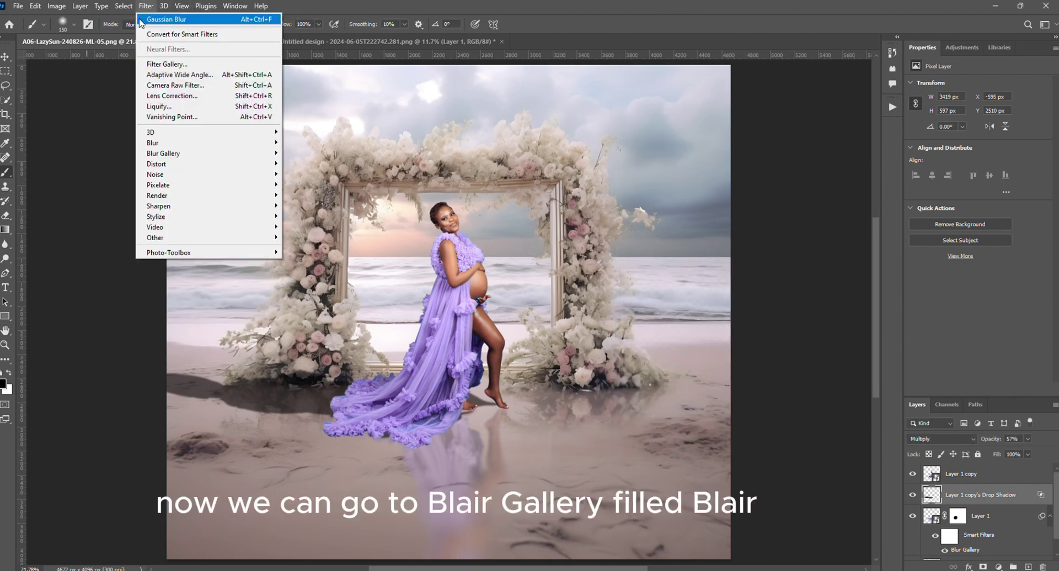
pyautogui.moveTo(194, 144)
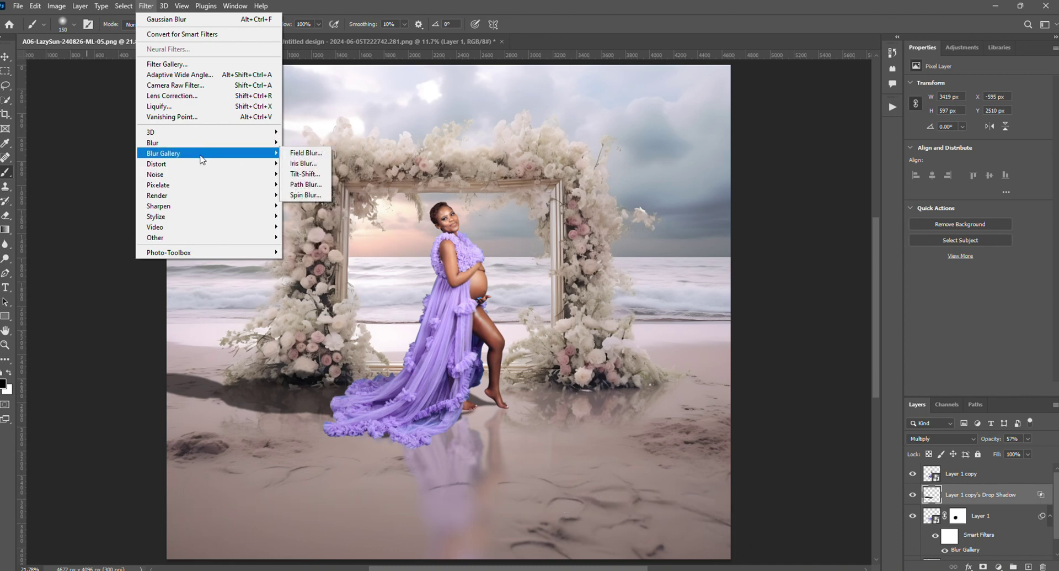
pyautogui.click(303, 153)
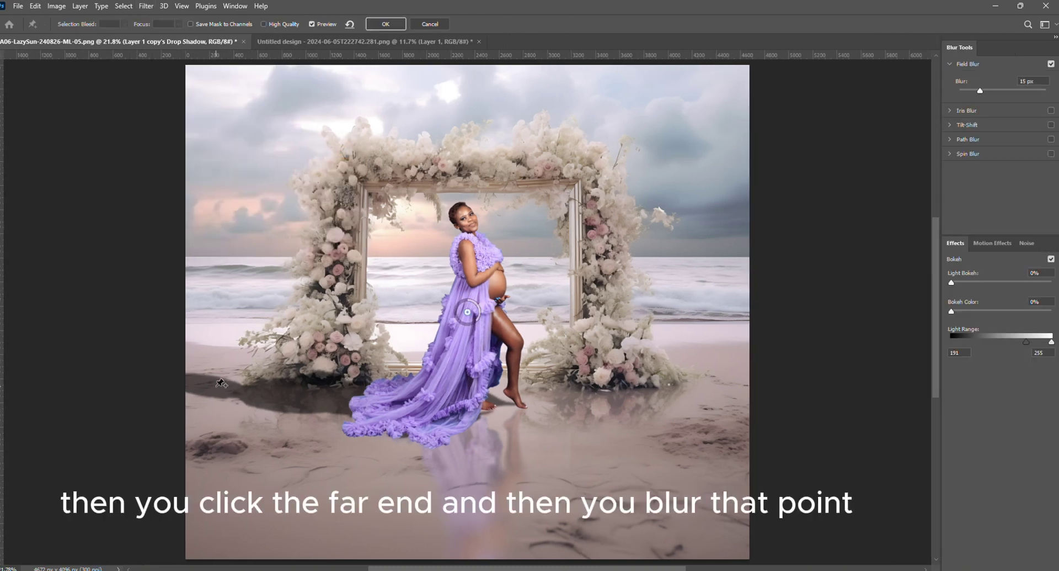
pyautogui.click(216, 386)
pyautogui.moveTo(224, 398); pyautogui.dragTo(207, 395)
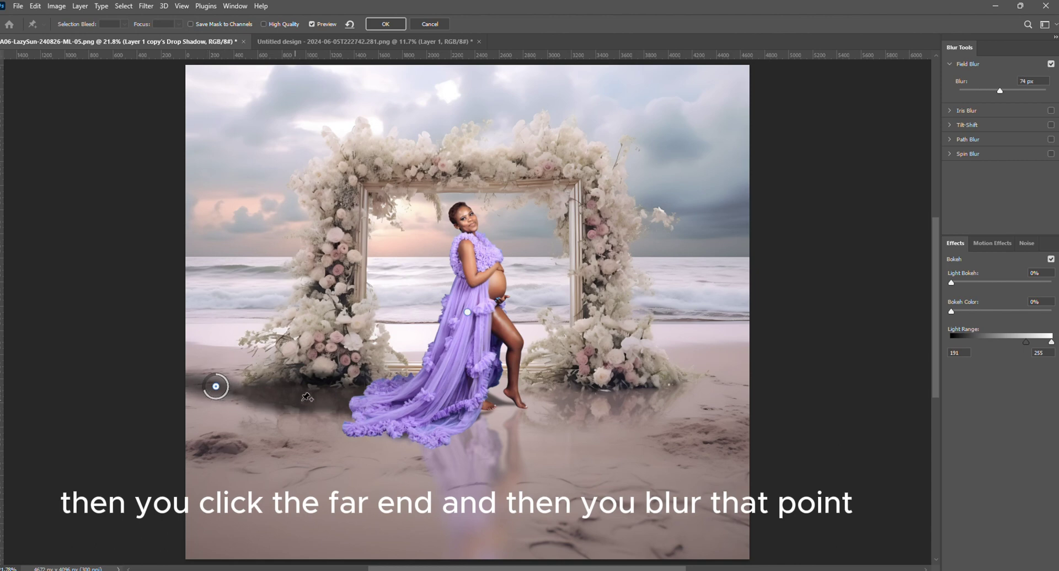
pyautogui.click(354, 396)
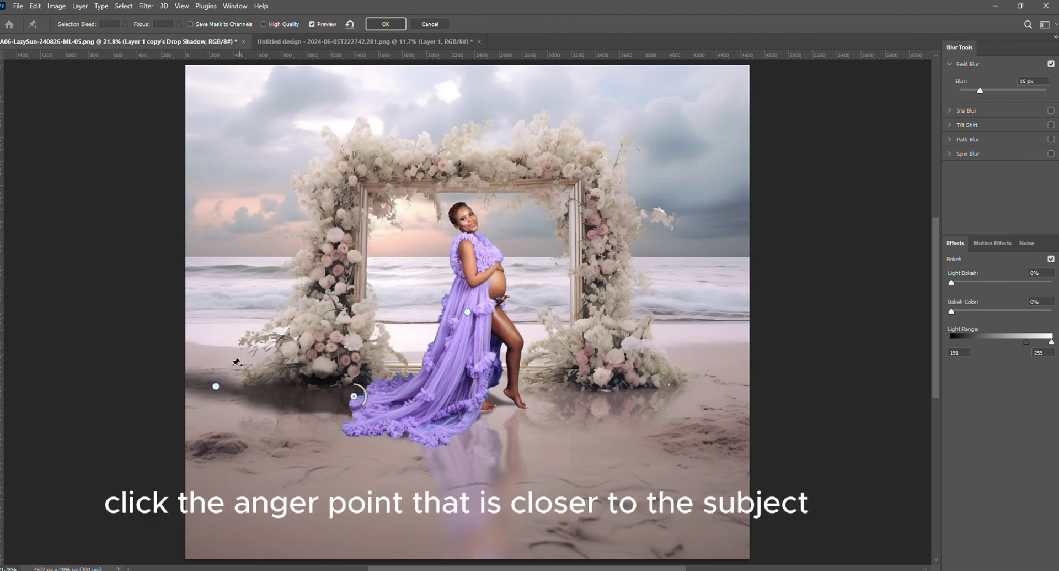
pyautogui.click(218, 388)
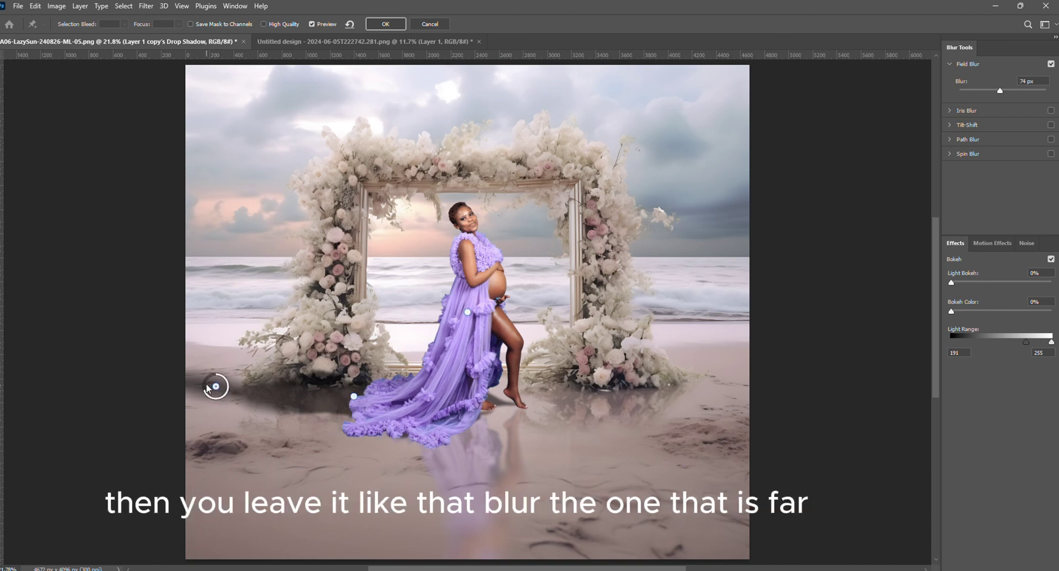
pyautogui.click(385, 24)
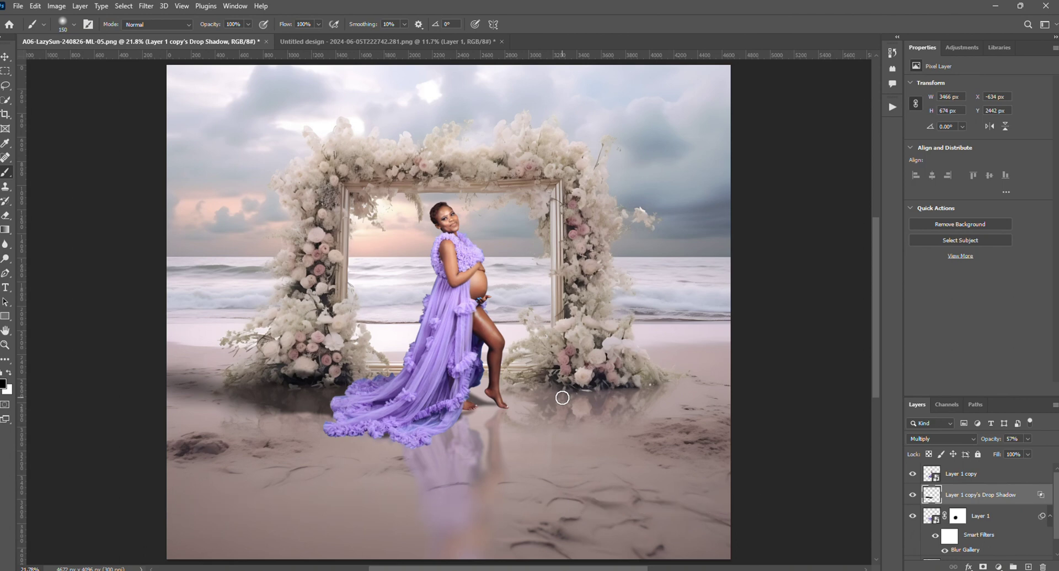
# Warp the drop shadow by pulling its corner down and right, then commit it
pyautogui.hotkey('ctrl', 't')
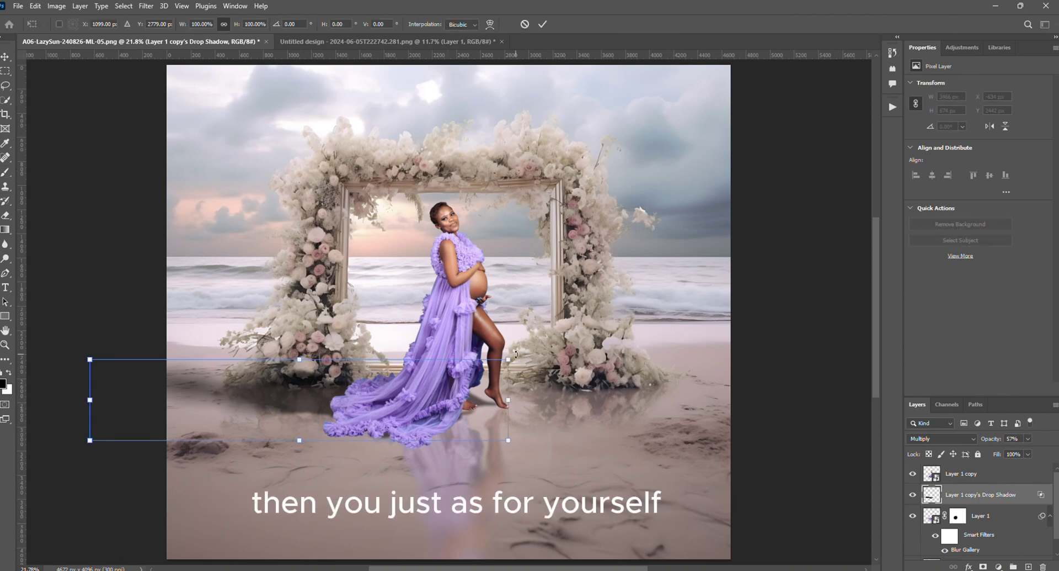
pyautogui.rightClick(499, 368)
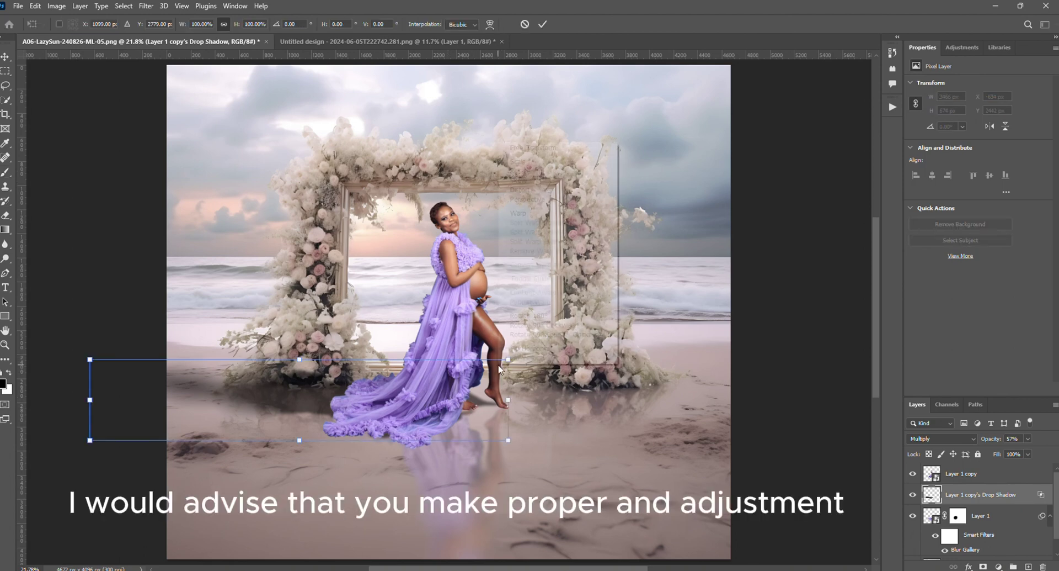
pyautogui.click(518, 213)
pyautogui.moveTo(511, 363); pyautogui.dragTo(539, 382)
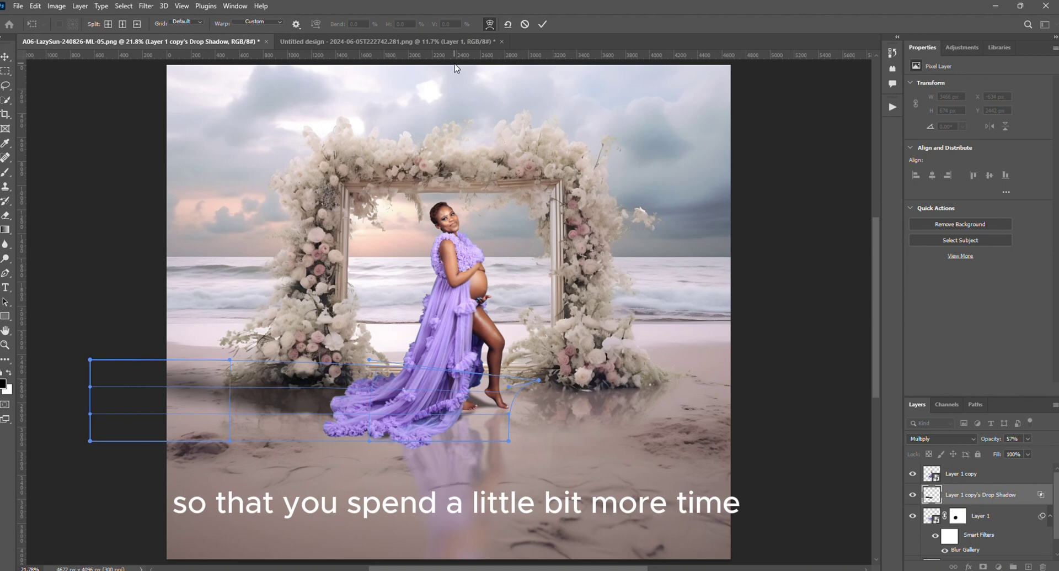
pyautogui.press('Return')
pyautogui.press('b')
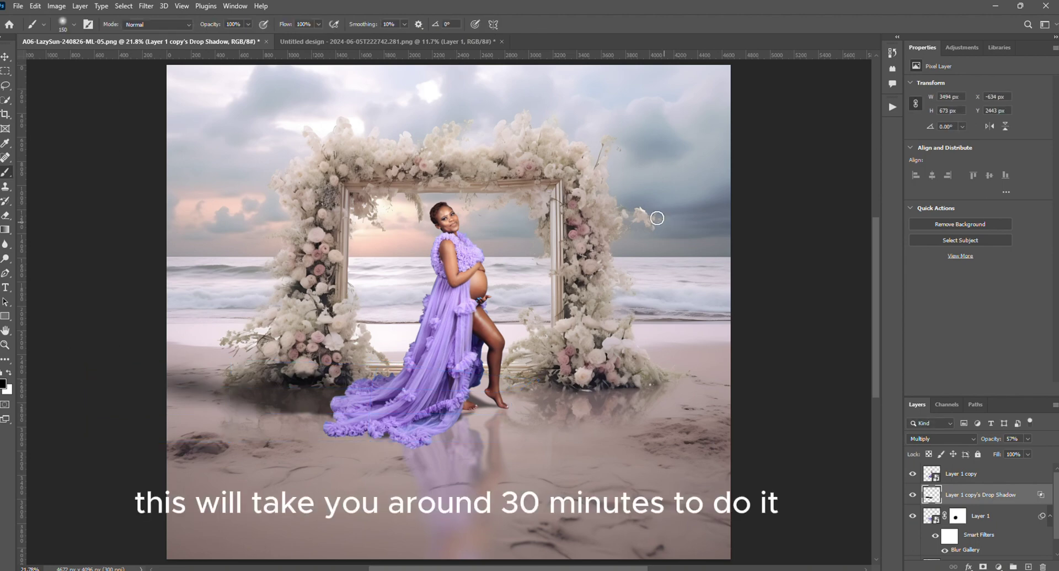
# Zoom out to the whole image and select Layer 1 copy
pyautogui.click(5, 344)
pyautogui.rightClick(462, 340)
pyautogui.click(503, 398)
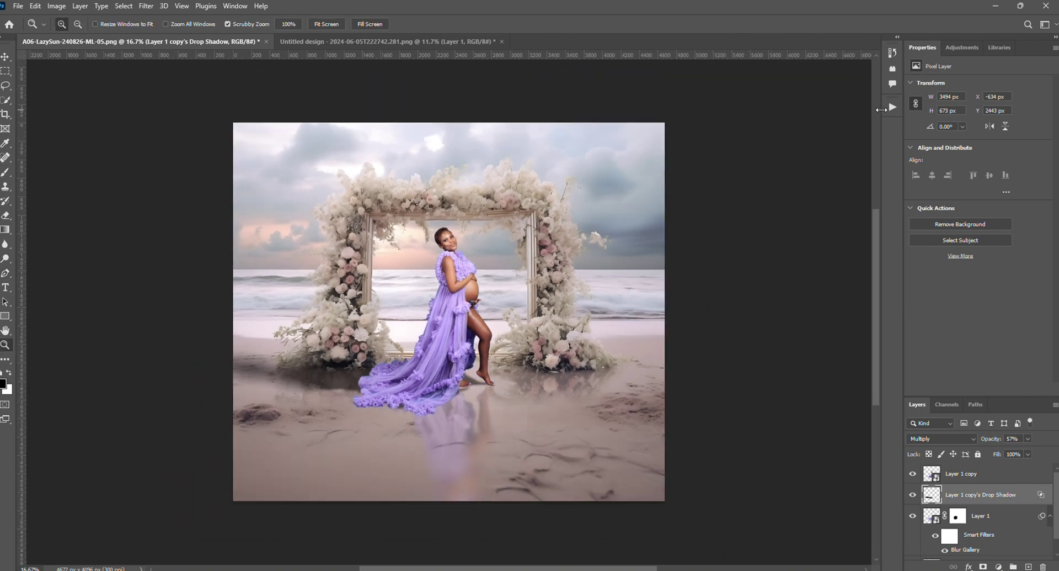
pyautogui.click(976, 476)
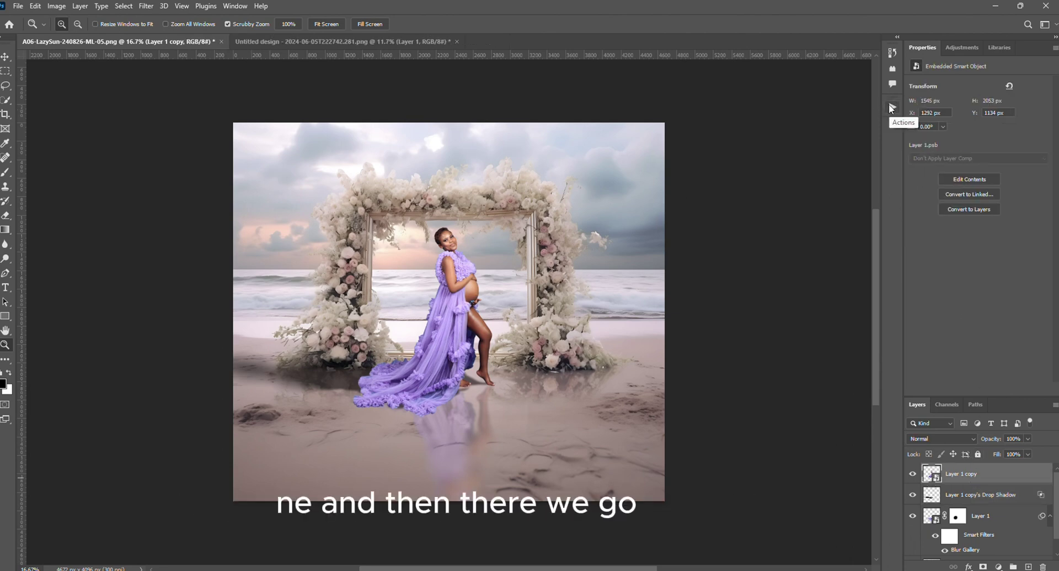
# Show the Actions panel and browse the 10 Cinematic action set
pyautogui.click(891, 107)
pyautogui.click(781, 128)
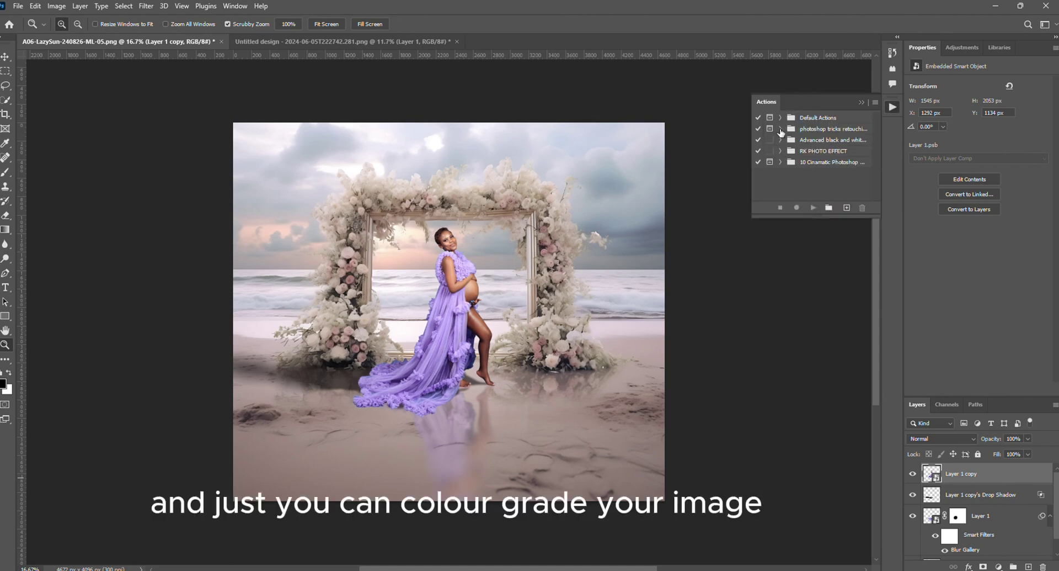
pyautogui.click(781, 162)
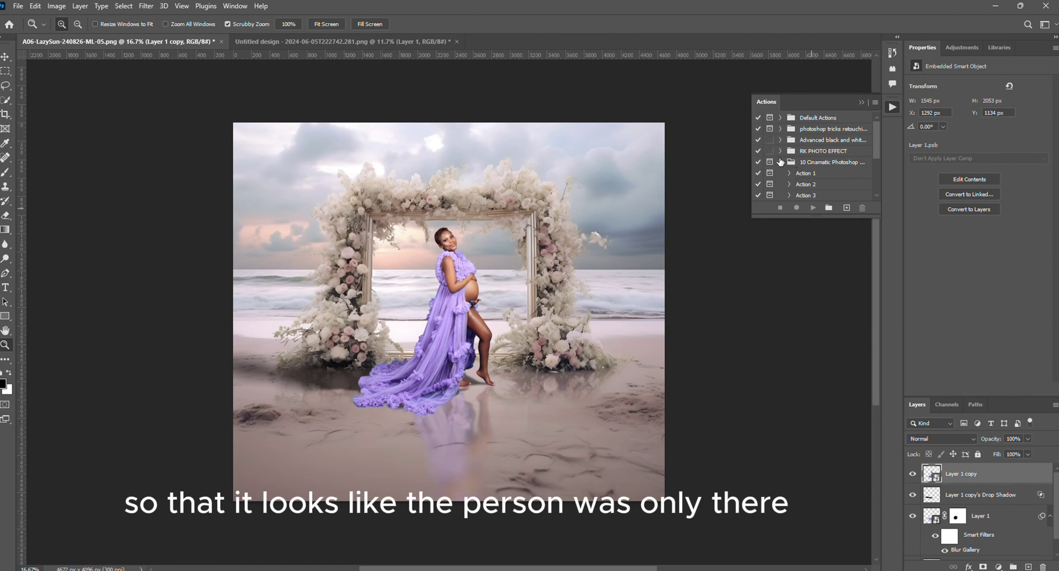
pyautogui.click(780, 162)
pyautogui.scroll(-1, 1006, 518)
# Add a Color Lookup adjustment layer using the 3Strip.look 3DLUT file
pyautogui.click(998, 566)
pyautogui.click(1005, 505)
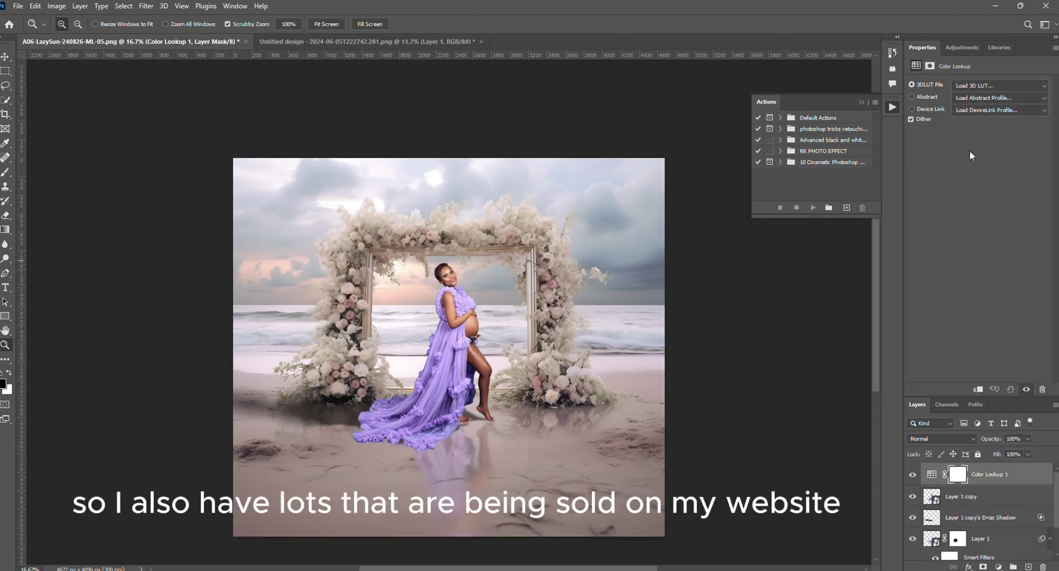
pyautogui.click(996, 85)
pyautogui.click(944, 130)
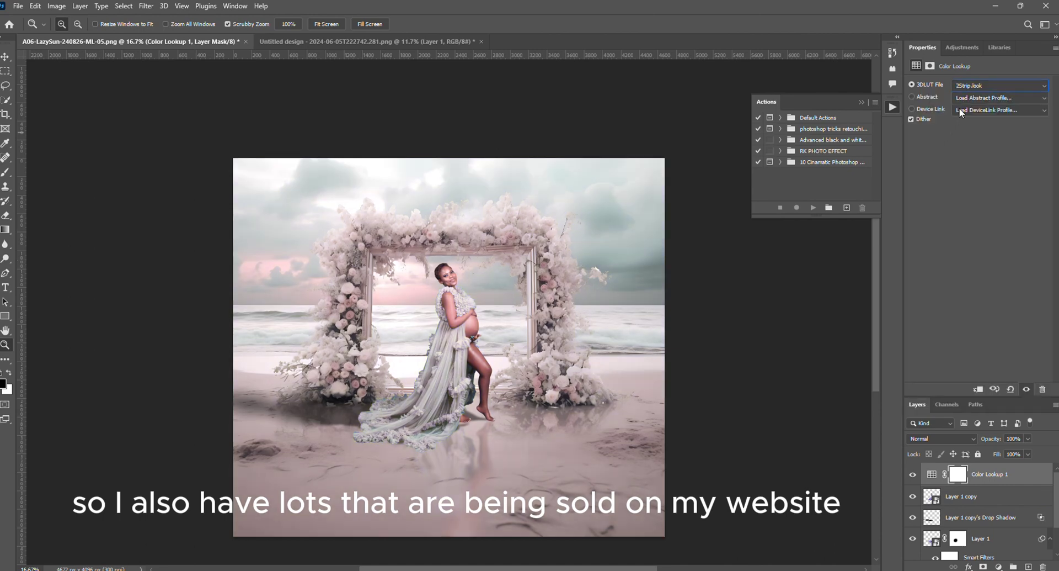
pyautogui.click(972, 85)
pyautogui.click(949, 142)
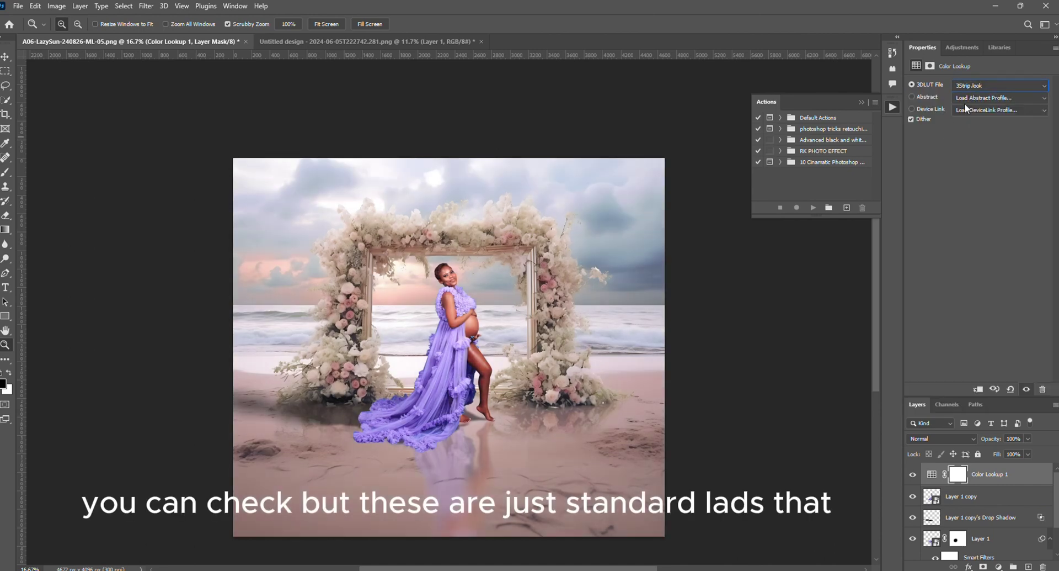
# Set the Color Lookup layer's opacity to 55%
pyautogui.click(1029, 439)
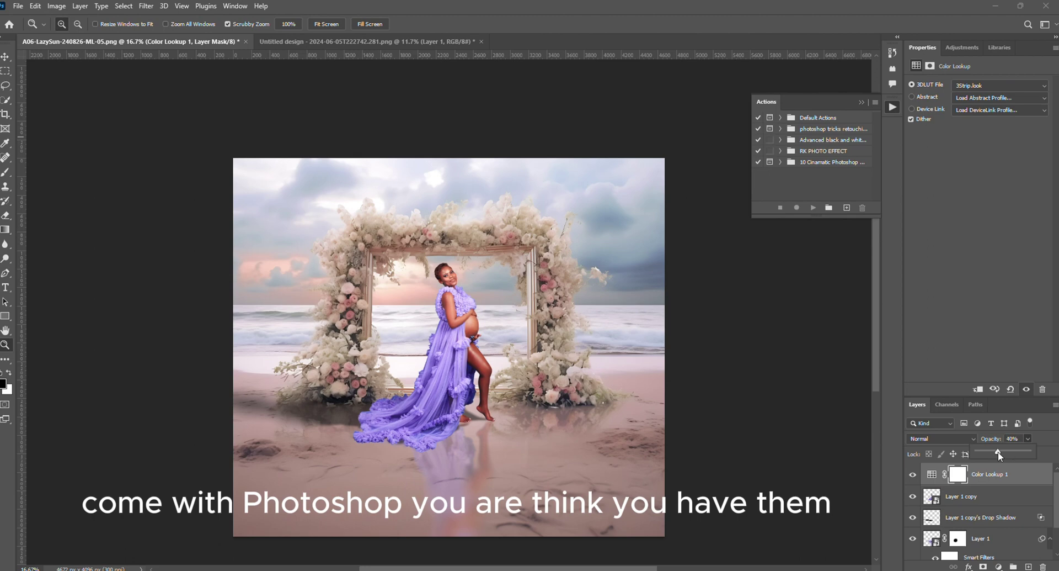
pyautogui.moveTo(995, 452); pyautogui.dragTo(1004, 454)
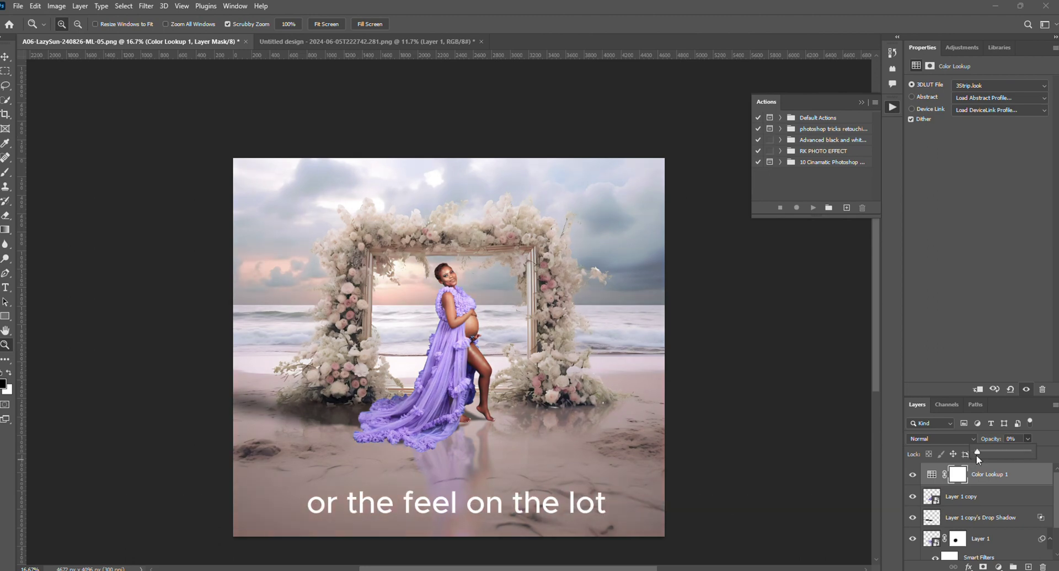
pyautogui.moveTo(1025, 452)
pyautogui.mouseDown()
pyautogui.moveTo(1054, 447)
pyautogui.moveTo(1008, 454)
pyautogui.mouseUp()
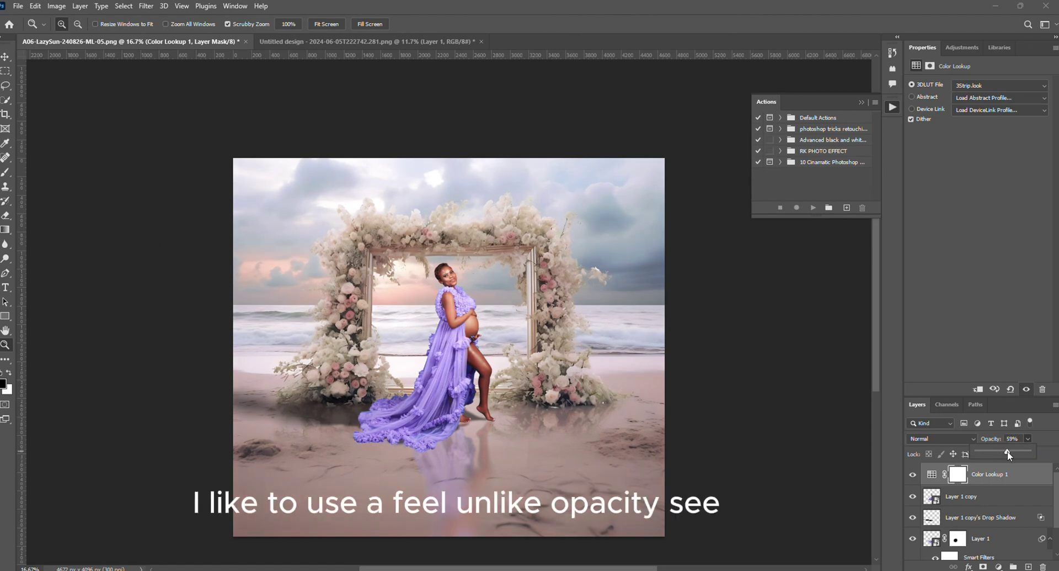
pyautogui.moveTo(1008, 451); pyautogui.dragTo(1014, 452)
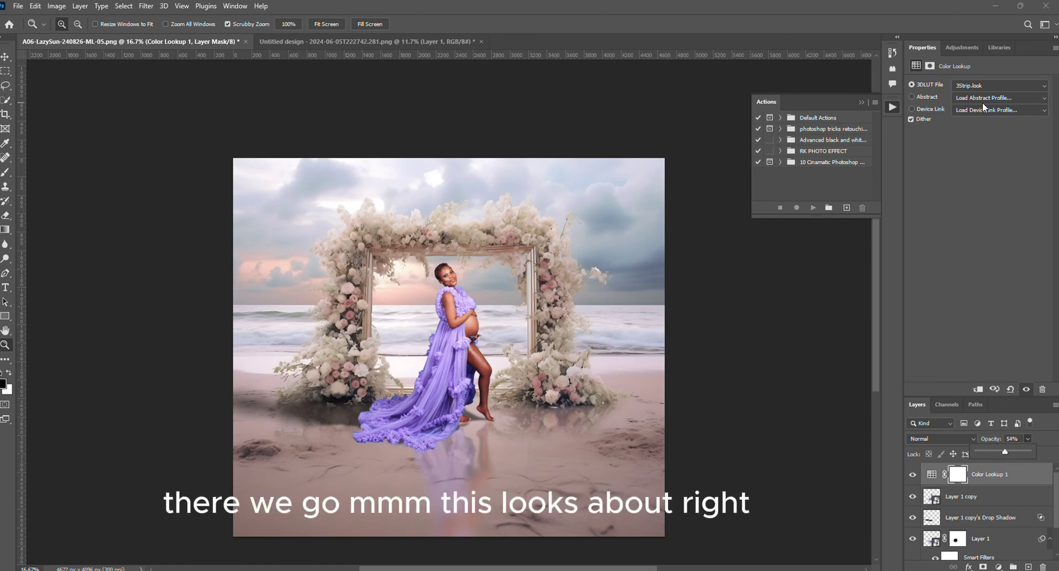
pyautogui.press('Up')
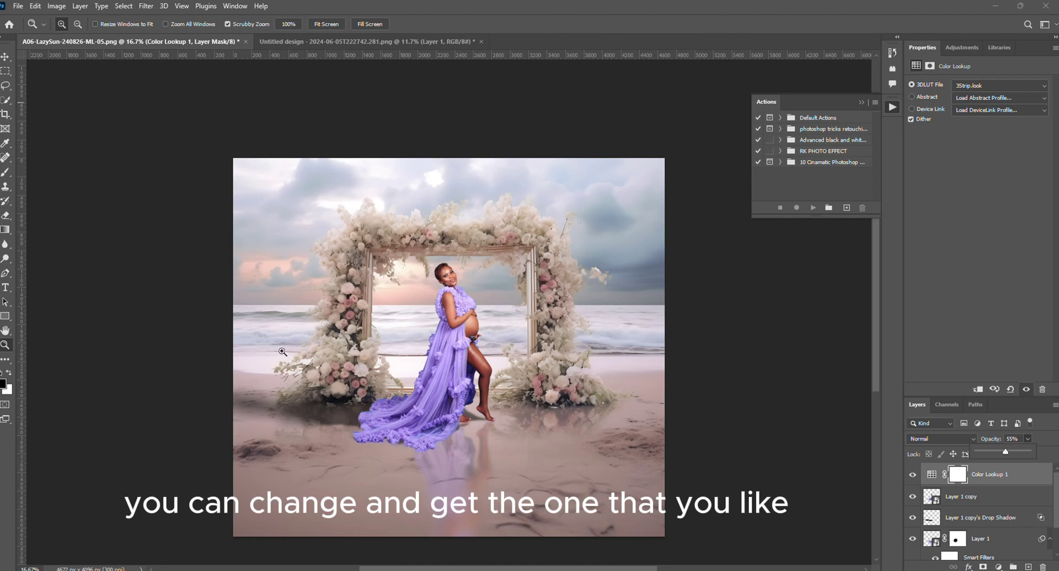
pyautogui.click(471, 250)
# Zoom out and place the street photography logo file as an embedded object
pyautogui.rightClick(471, 249)
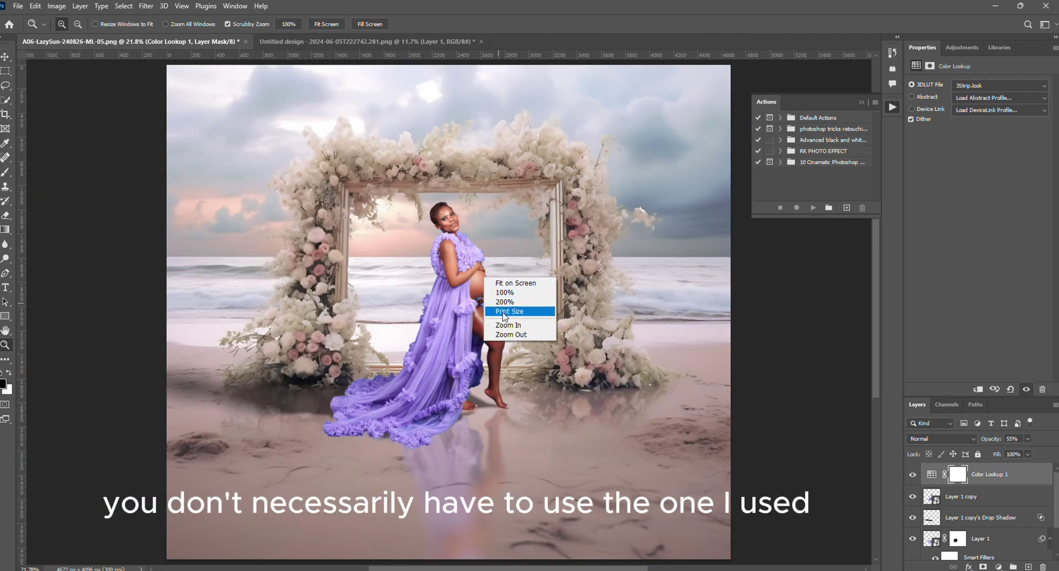
pyautogui.click(509, 338)
pyautogui.click(19, 5)
pyautogui.click(55, 212)
pyautogui.scroll(-5, 210, 179)
pyautogui.scroll(-3, 210, 179)
pyautogui.click(210, 179)
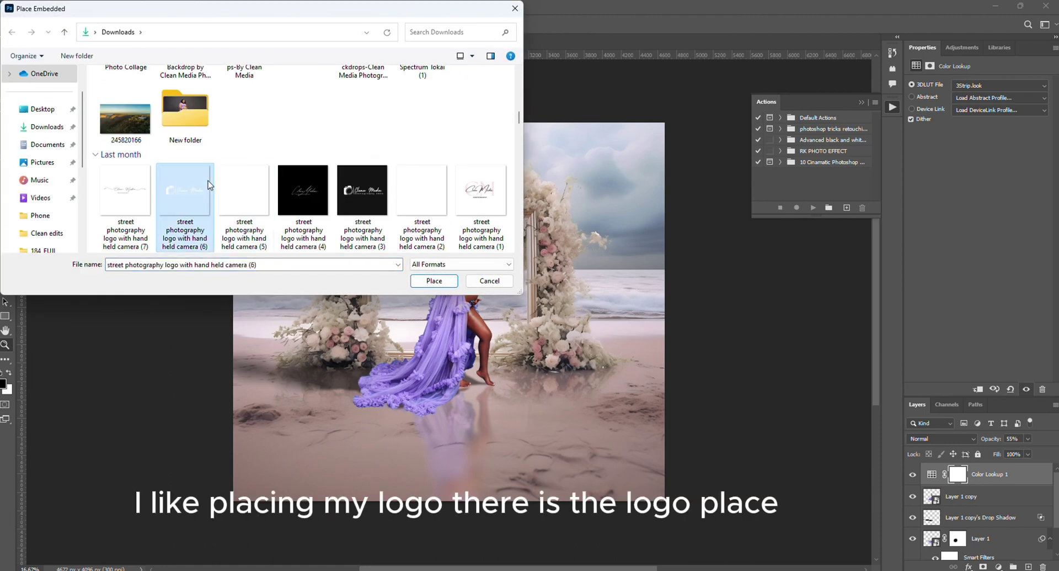
pyautogui.click(430, 282)
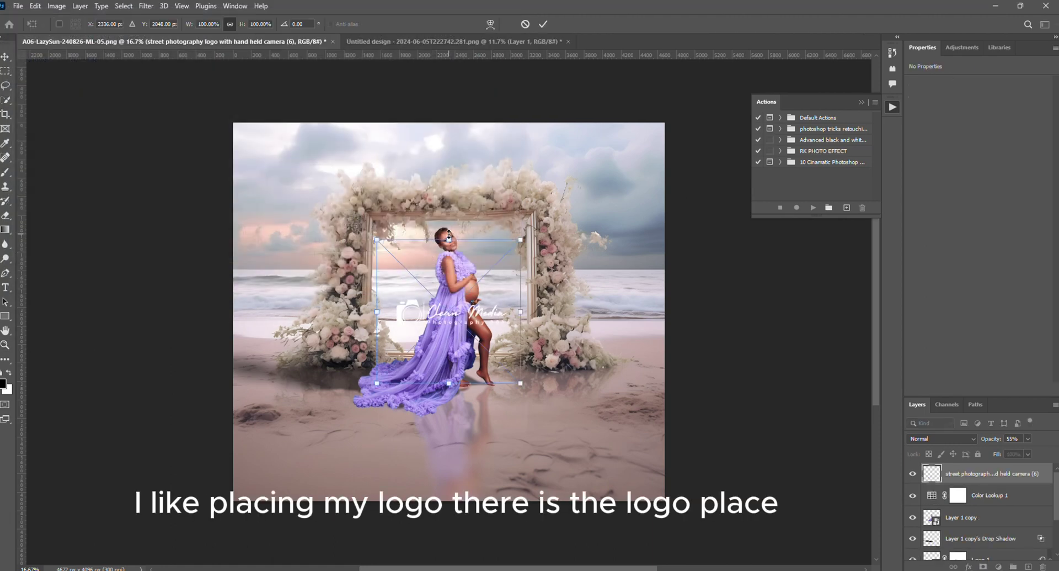
# Scale the logo to 22.1% and position it on the lower-right sand
pyautogui.moveTo(449, 237); pyautogui.dragTo(640, 417)
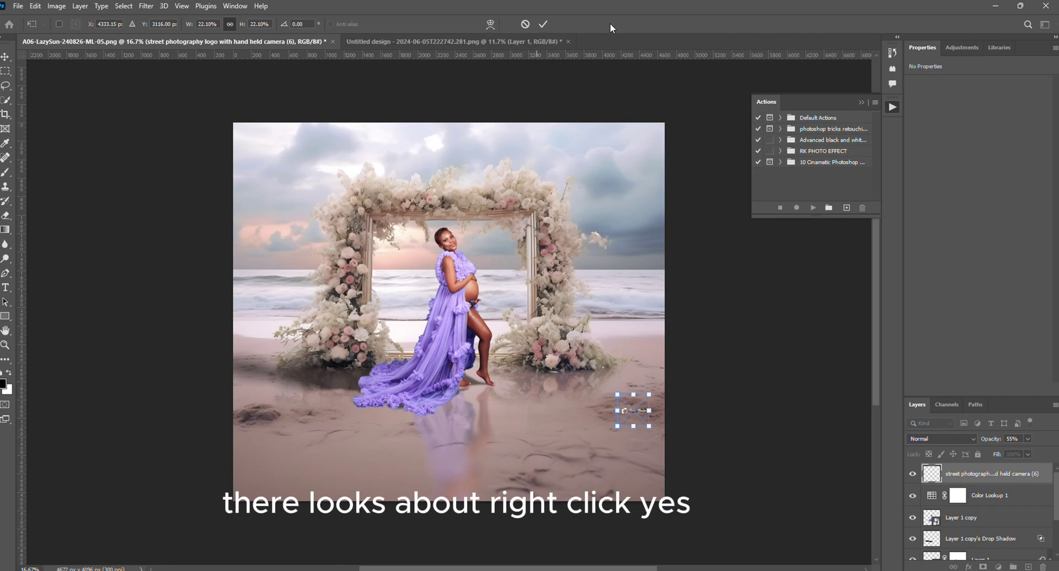
pyautogui.press('Return')
pyautogui.press('z')
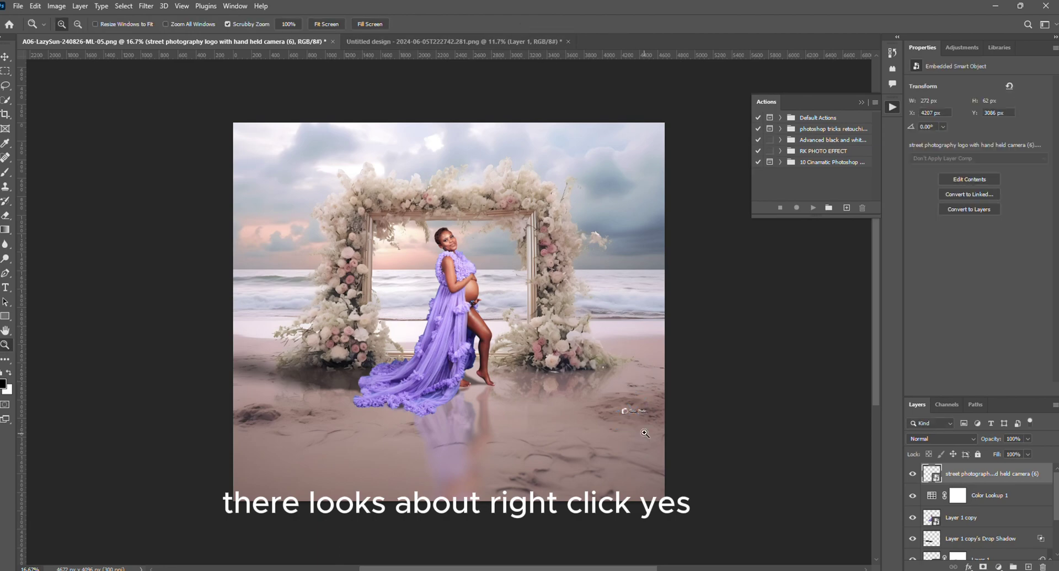
pyautogui.click(645, 432)
pyautogui.click(575, 372)
pyautogui.rightClick(575, 372)
pyautogui.click(588, 397)
pyautogui.rightClick(563, 362)
pyautogui.click(571, 367)
pyautogui.rightClick(407, 282)
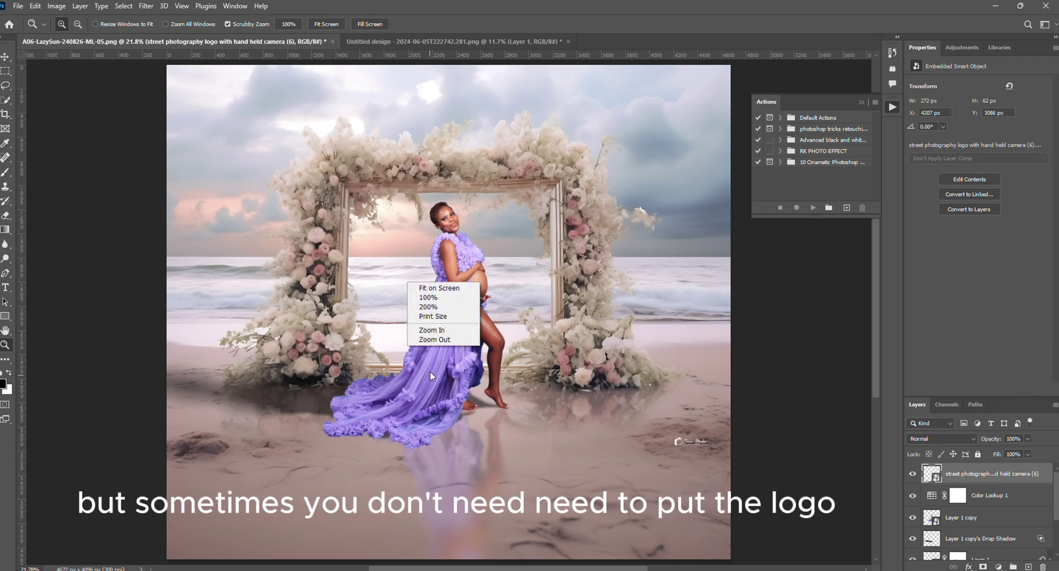
pyautogui.click(434, 340)
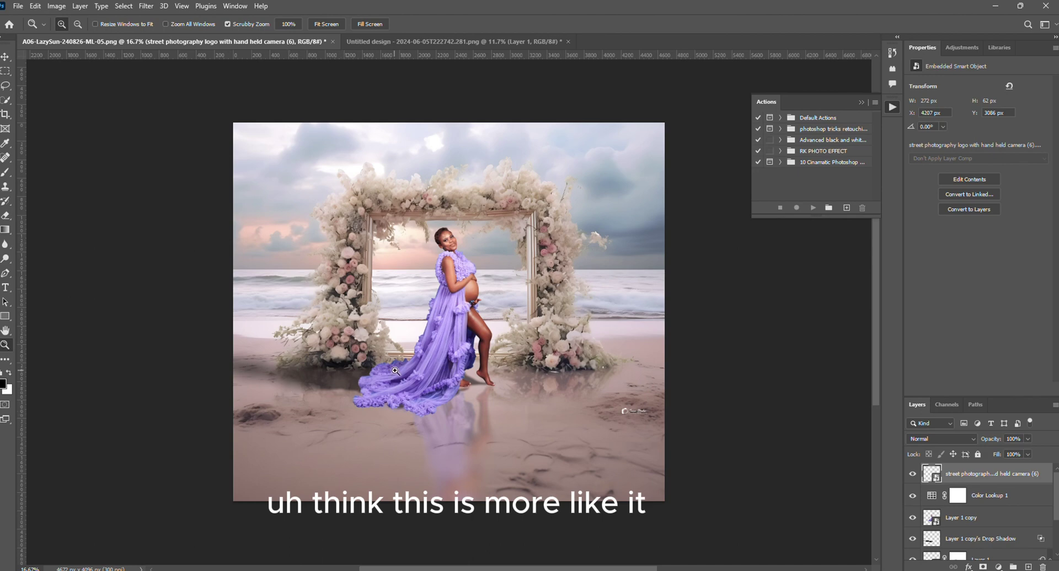
pyautogui.rightClick(545, 343)
pyautogui.click(585, 402)
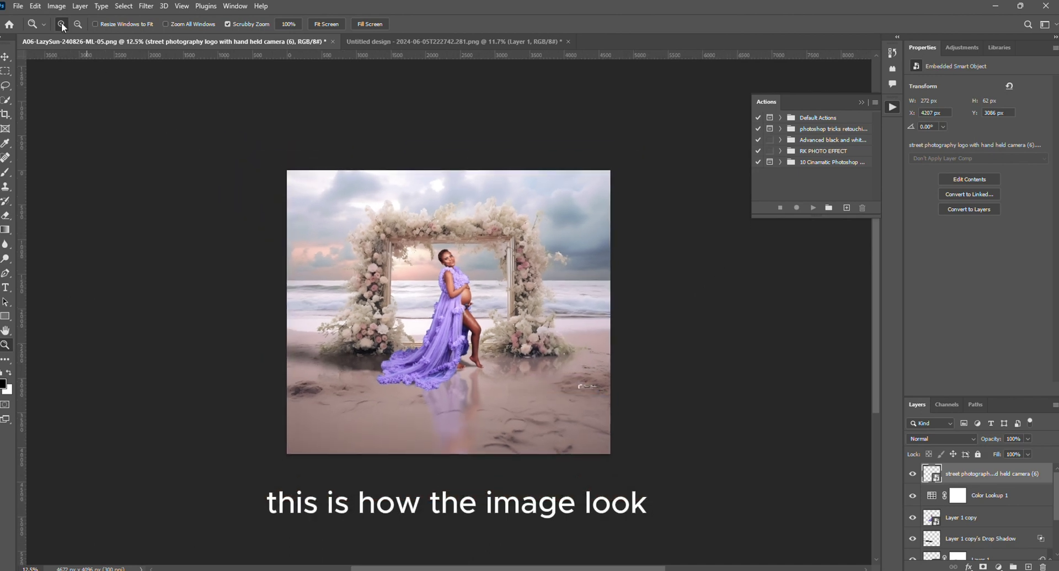